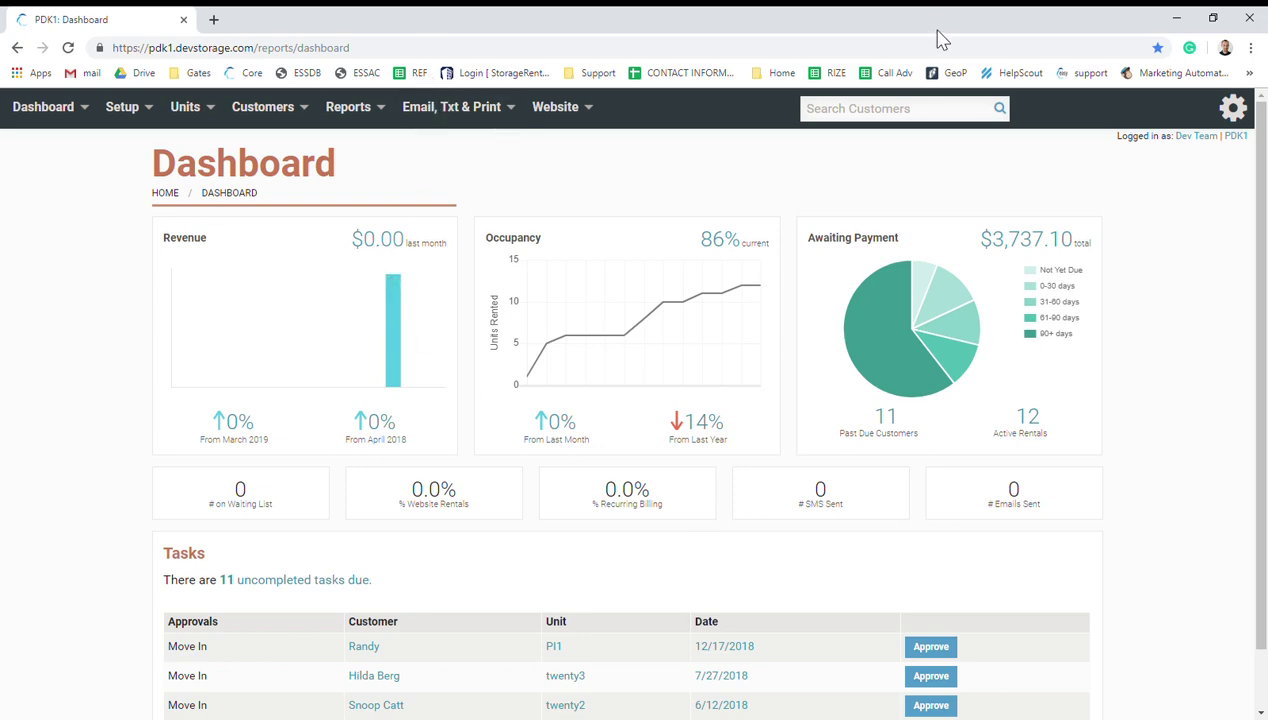
- Open the Customer Access Codes report and review the customers' codes, balances and units
{"action": "left_click", "coordinate": [442, 112]}
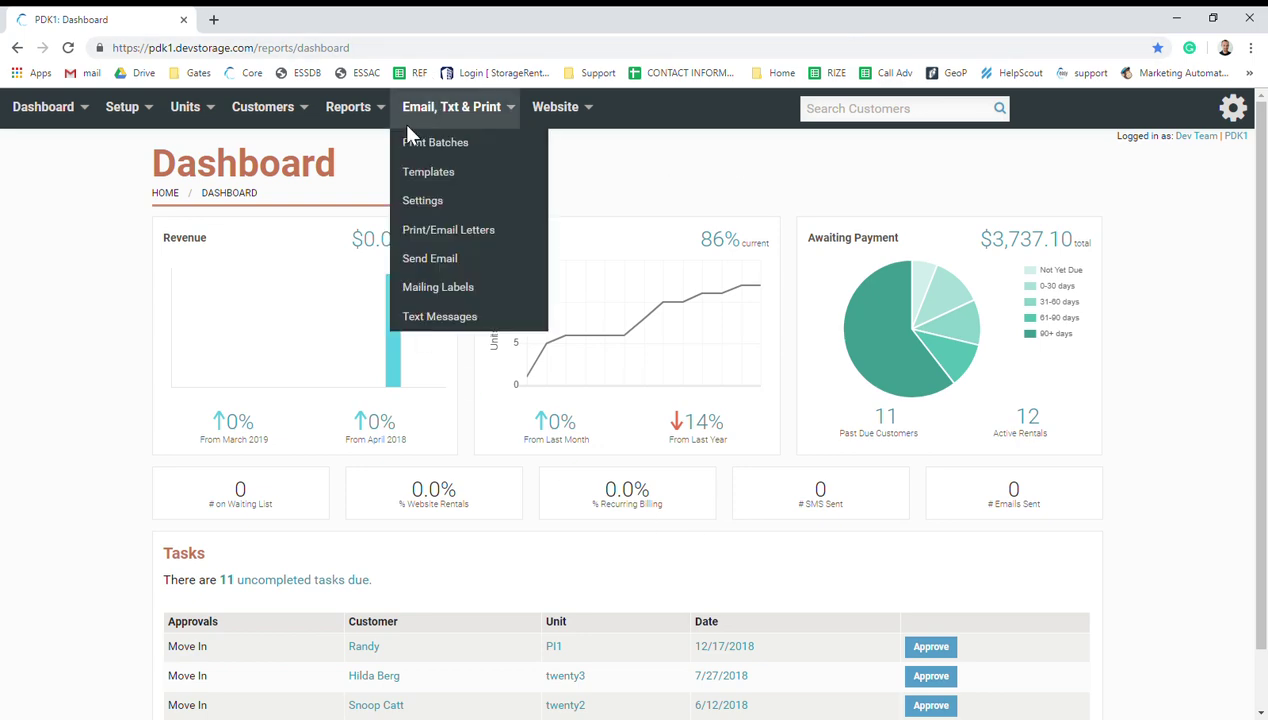
{"action": "mouse_move", "coordinate": [386, 113]}
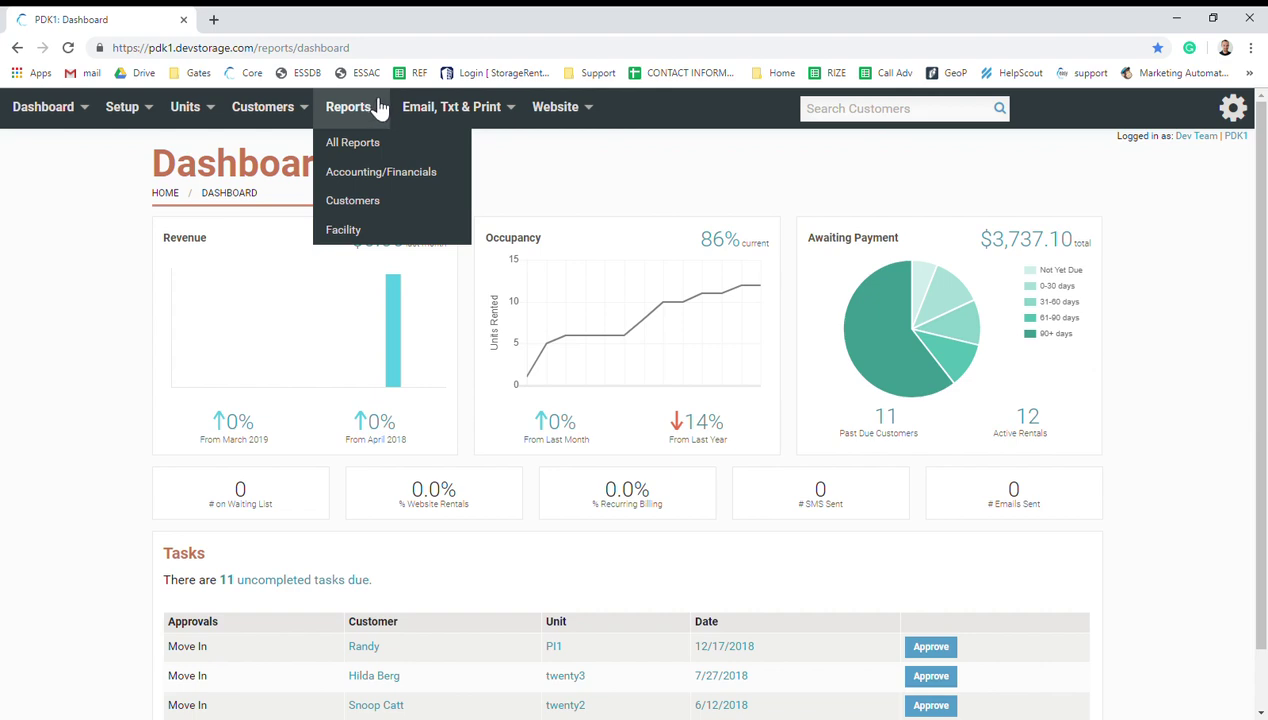
{"action": "left_click", "coordinate": [388, 145]}
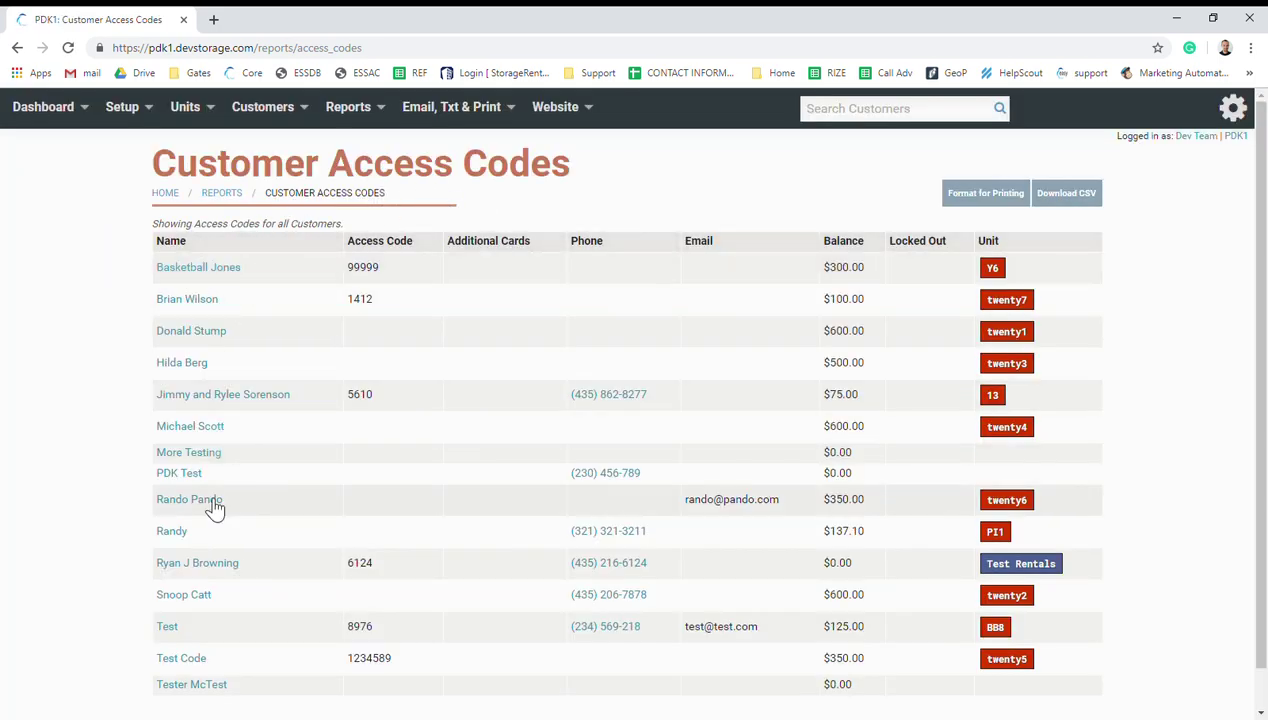
{"action": "scroll", "coordinate": [212, 560], "scroll_direction": "down", "scroll_amount": 1}
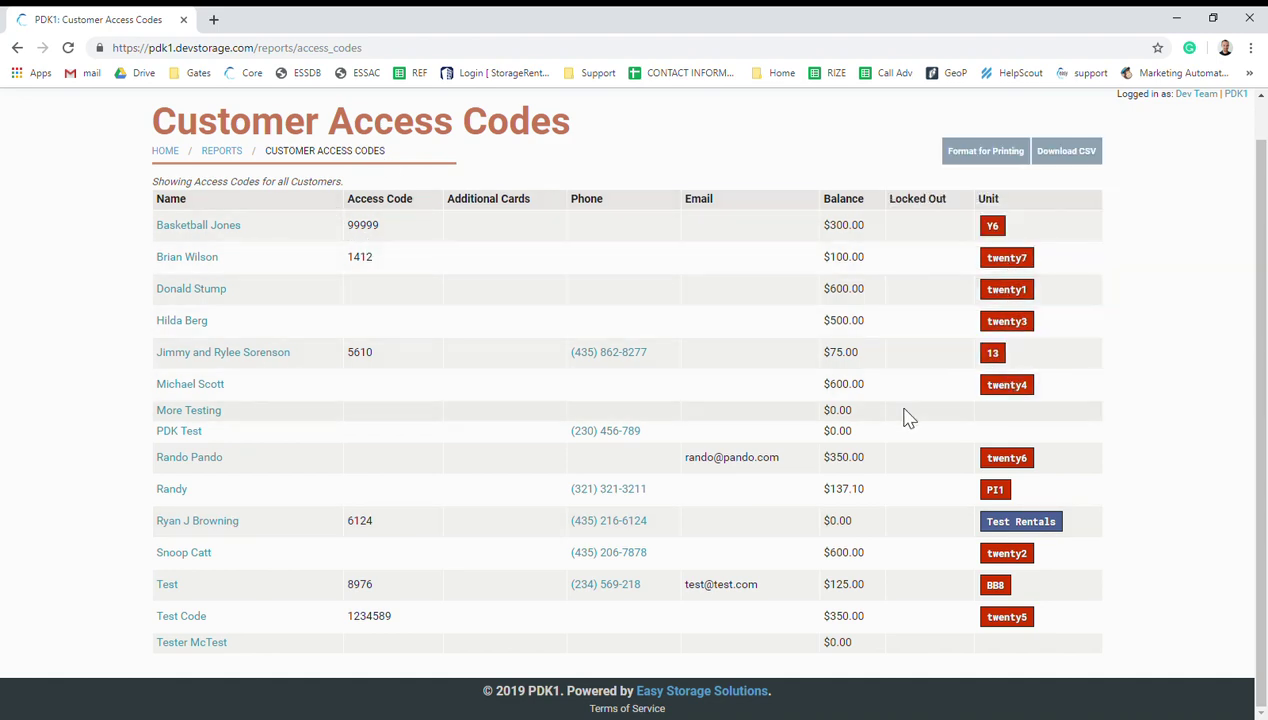
{"action": "scroll", "coordinate": [279, 470], "scroll_direction": "up", "scroll_amount": 1}
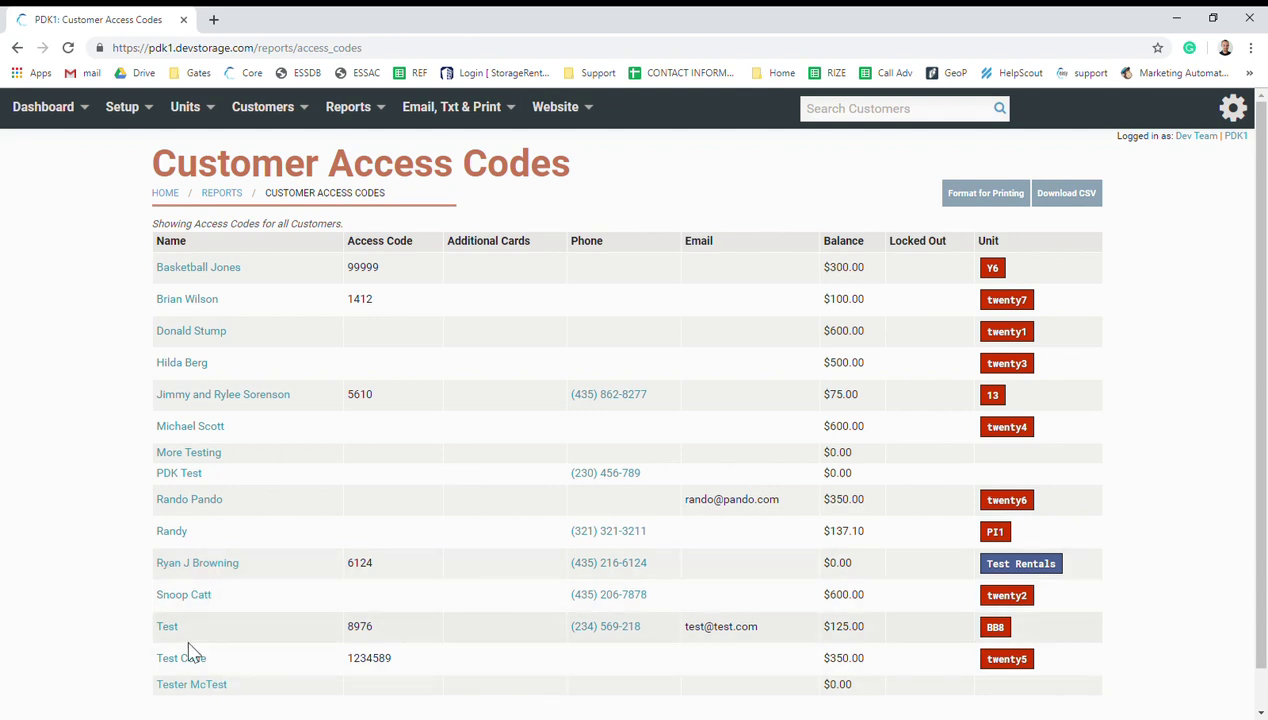
- Start a new customer record with the full name Test Code 1
{"action": "left_click", "coordinate": [263, 106]}
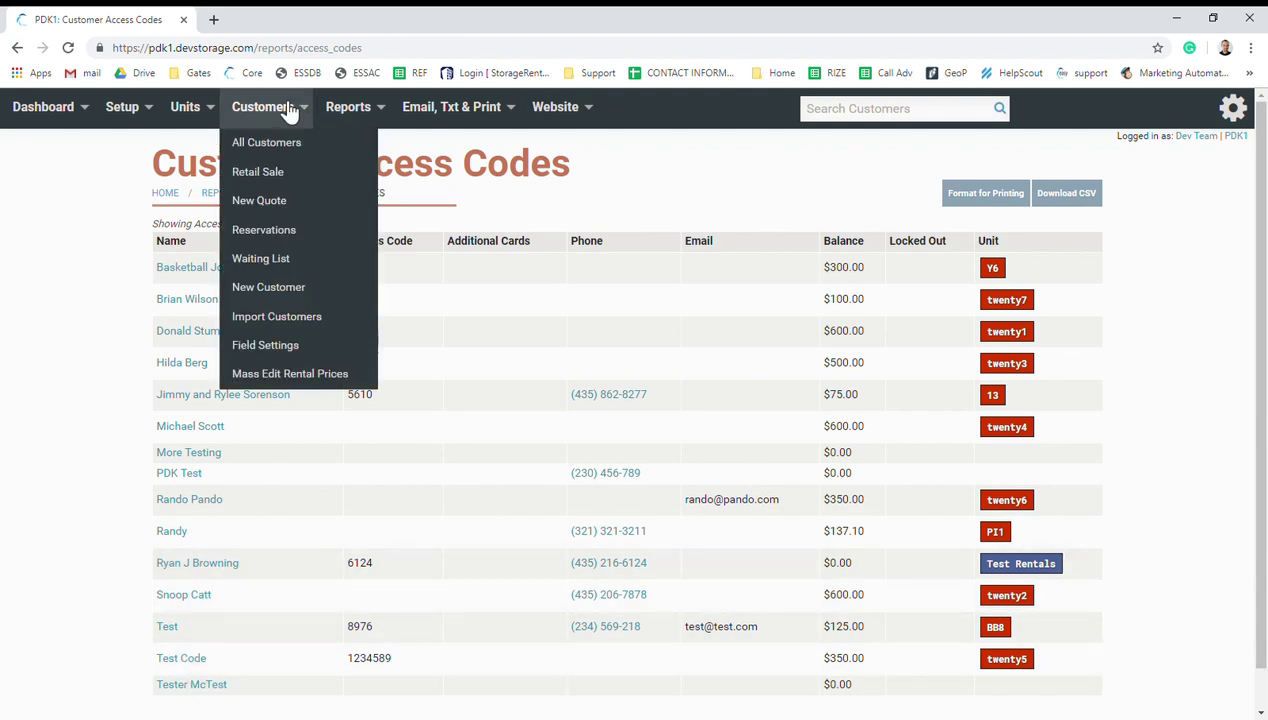
{"action": "left_click", "coordinate": [302, 287]}
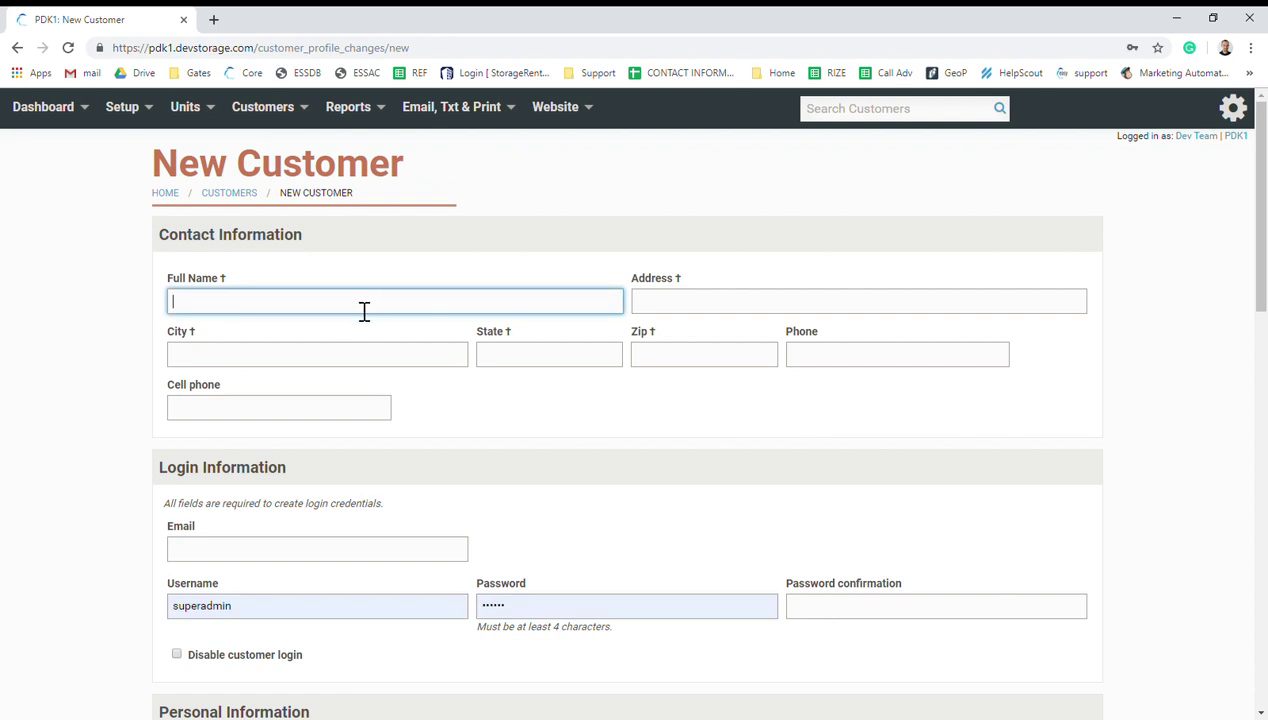
{"action": "type", "text": "Test Code 1"}
- Clear the prefilled username and password, and save the new customer to continue to its gate access settings
{"action": "left_click_drag", "start_coordinate": [275, 605], "coordinate": [42, 657]}
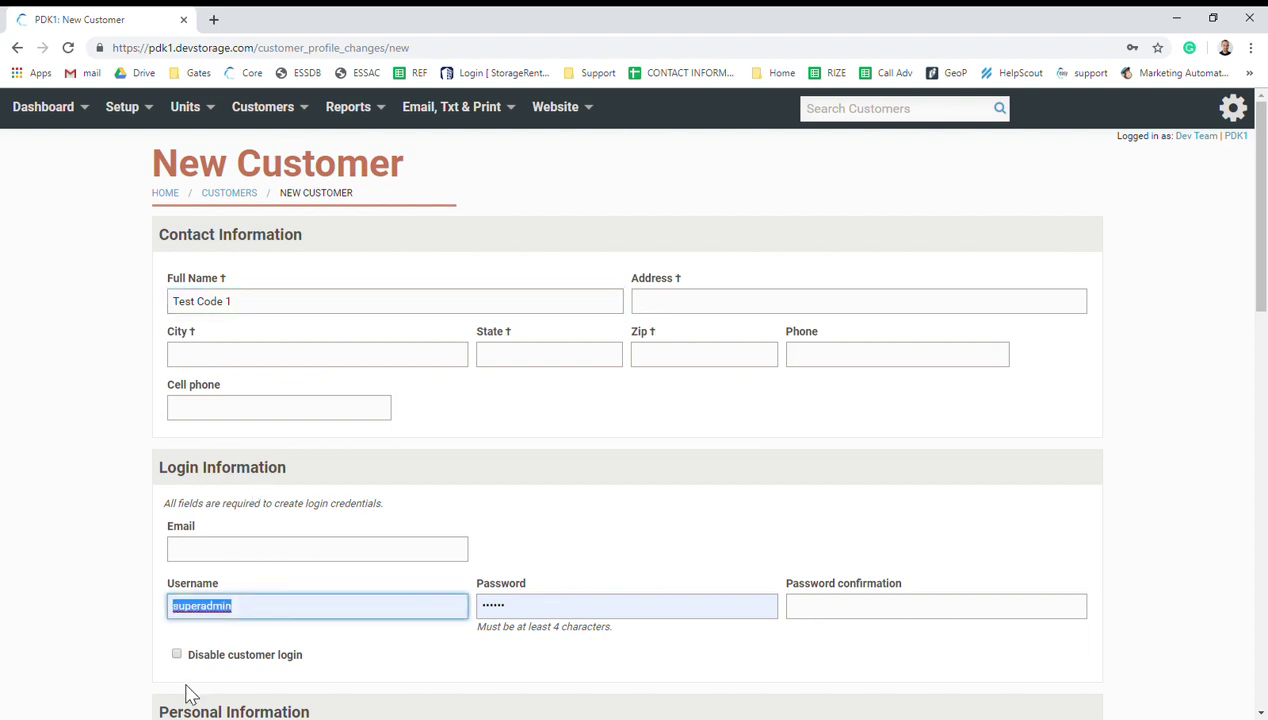
{"action": "key", "text": "BackSpace"}
{"action": "double_click", "coordinate": [566, 617]}
{"action": "key", "text": "BackSpace"}
{"action": "left_click", "coordinate": [532, 529]}
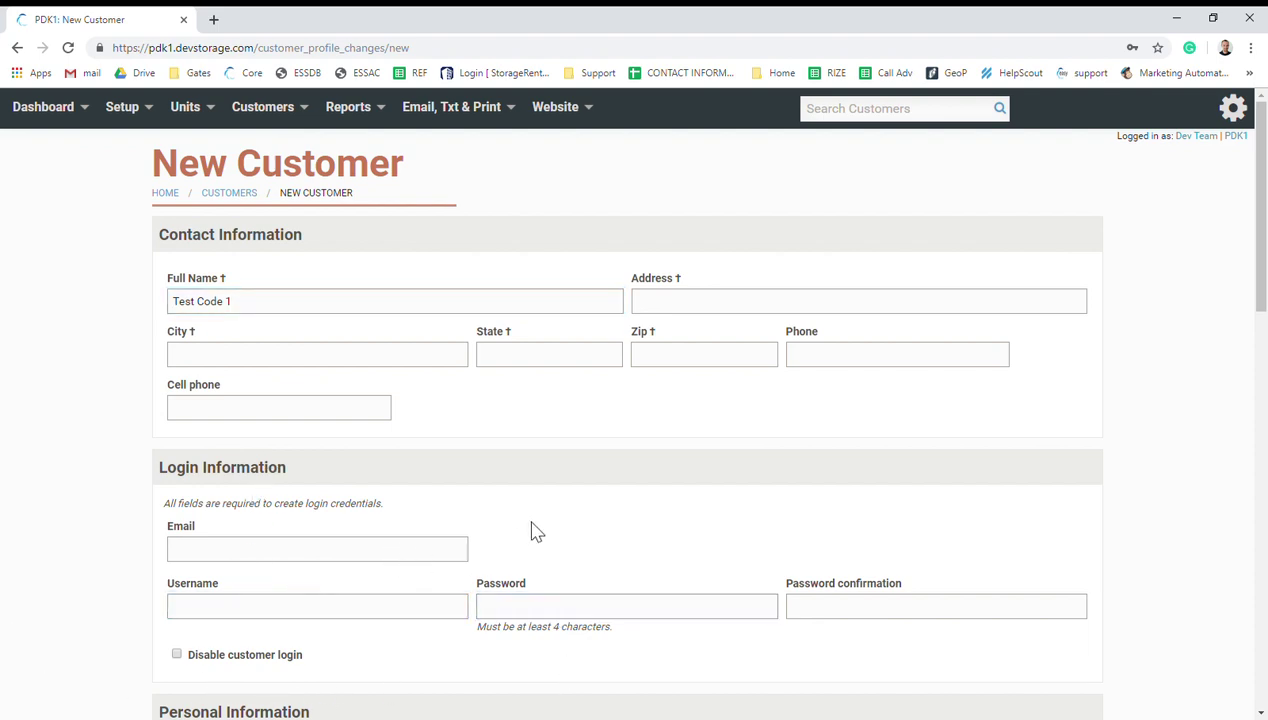
{"action": "scroll", "coordinate": [532, 529], "scroll_direction": "down", "scroll_amount": 15}
{"action": "left_click", "coordinate": [268, 656]}
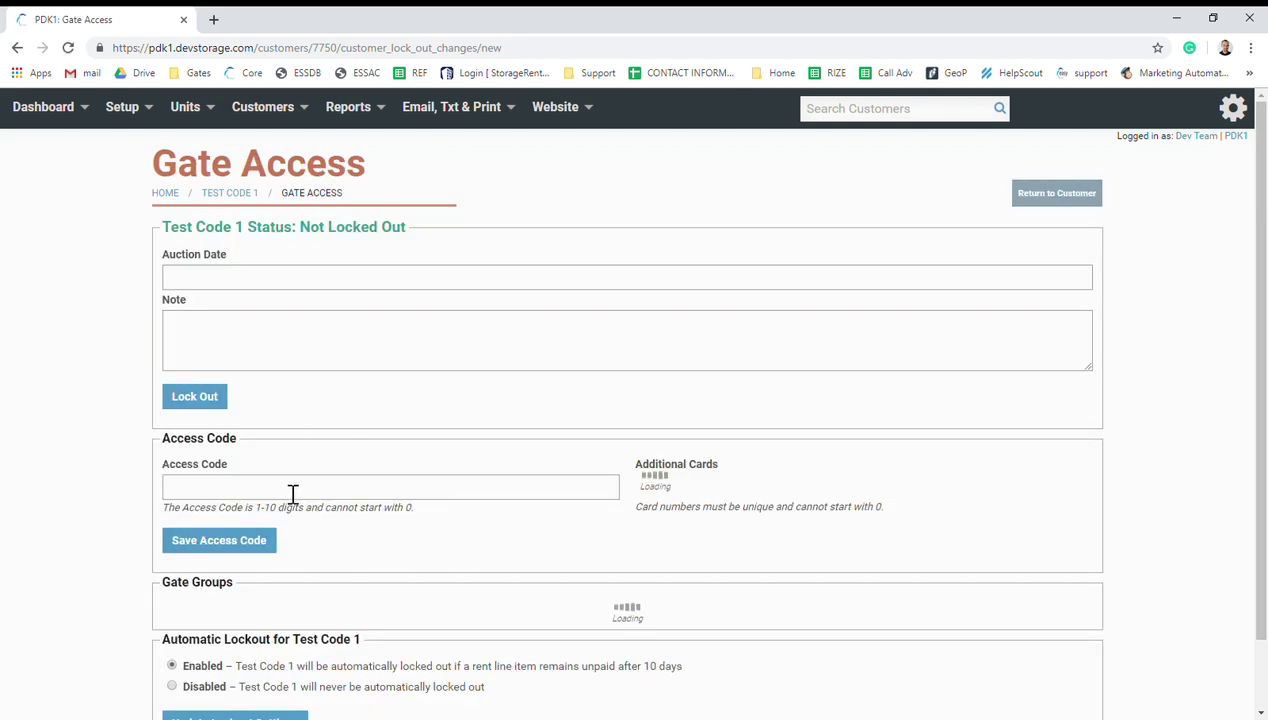
- Enter and save the customer's gate access code, and assign the customer to the Renters gate group
{"action": "left_click", "coordinate": [291, 489]}
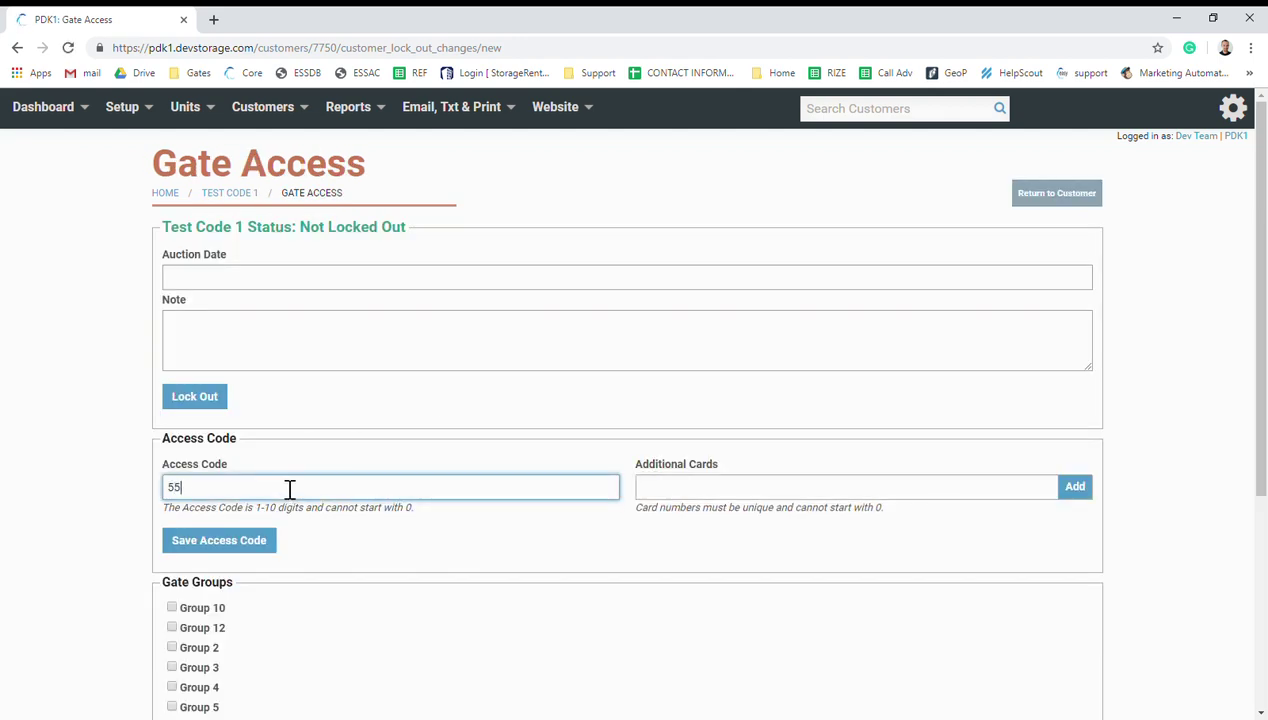
{"action": "left_click", "coordinate": [247, 531]}
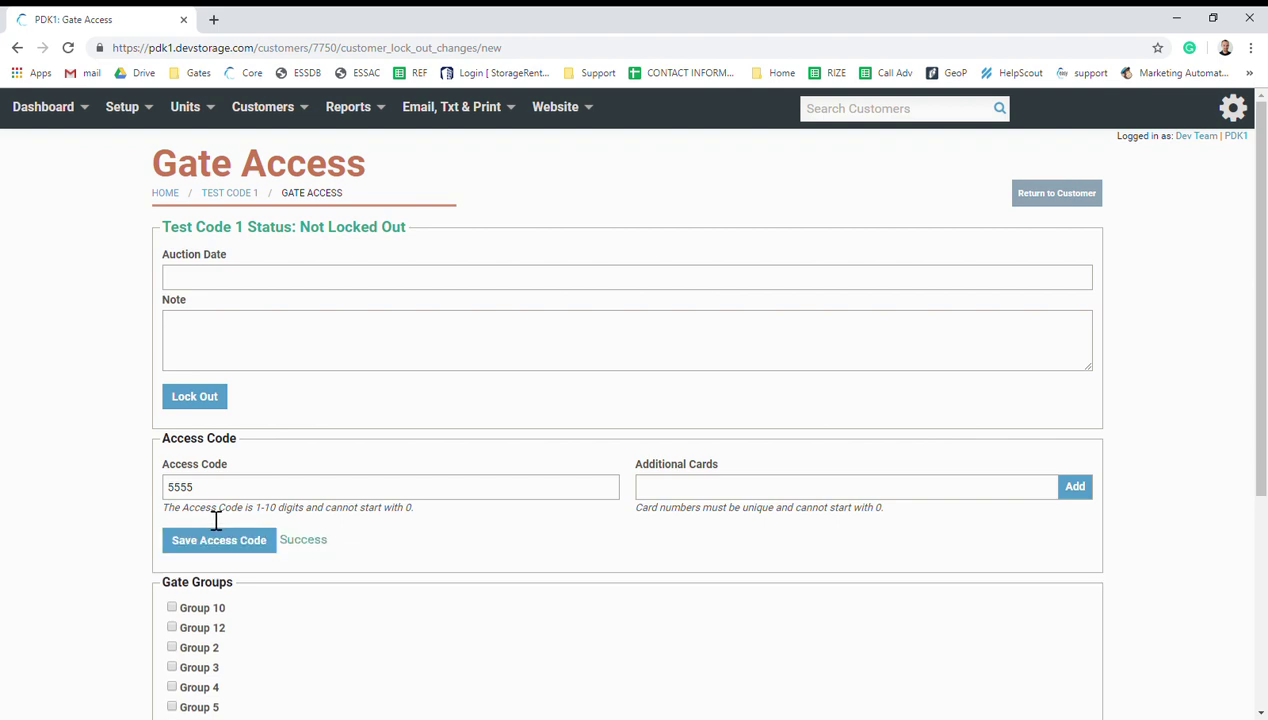
{"action": "scroll", "coordinate": [215, 521], "scroll_direction": "down", "scroll_amount": 3}
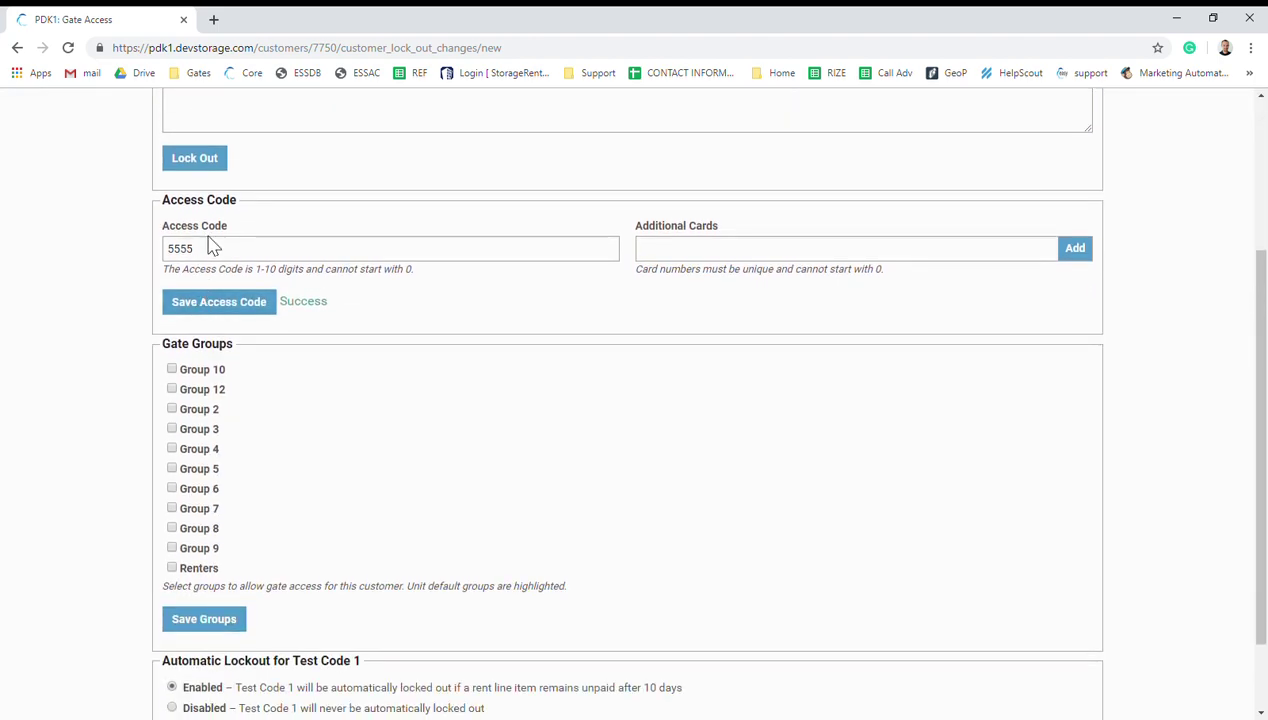
{"action": "left_click", "coordinate": [172, 568]}
{"action": "left_click", "coordinate": [190, 619]}
- Review the customer's access code, gate group selection and automatic lockout settings
{"action": "scroll", "coordinate": [221, 523], "scroll_direction": "down", "scroll_amount": 2}
{"action": "scroll", "coordinate": [240, 487], "scroll_direction": "up", "scroll_amount": 2}
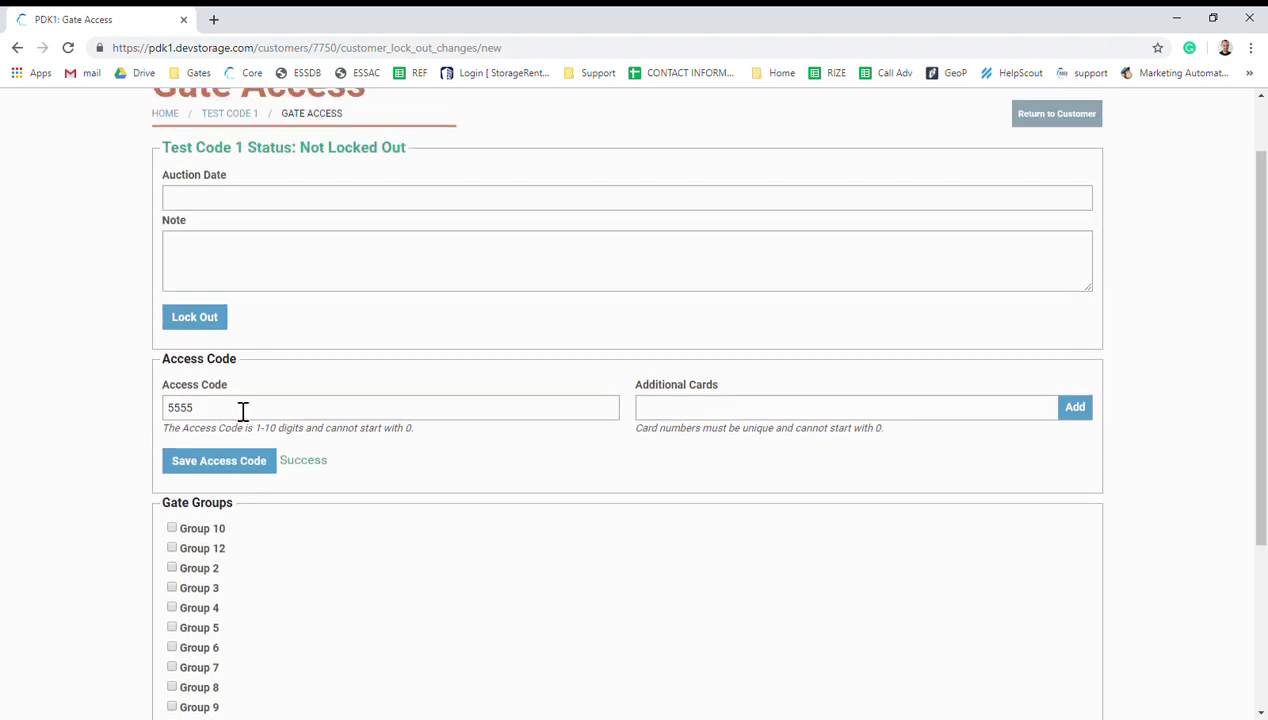
{"action": "double_click", "coordinate": [201, 409]}
{"action": "scroll", "coordinate": [204, 598], "scroll_direction": "down", "scroll_amount": 3}
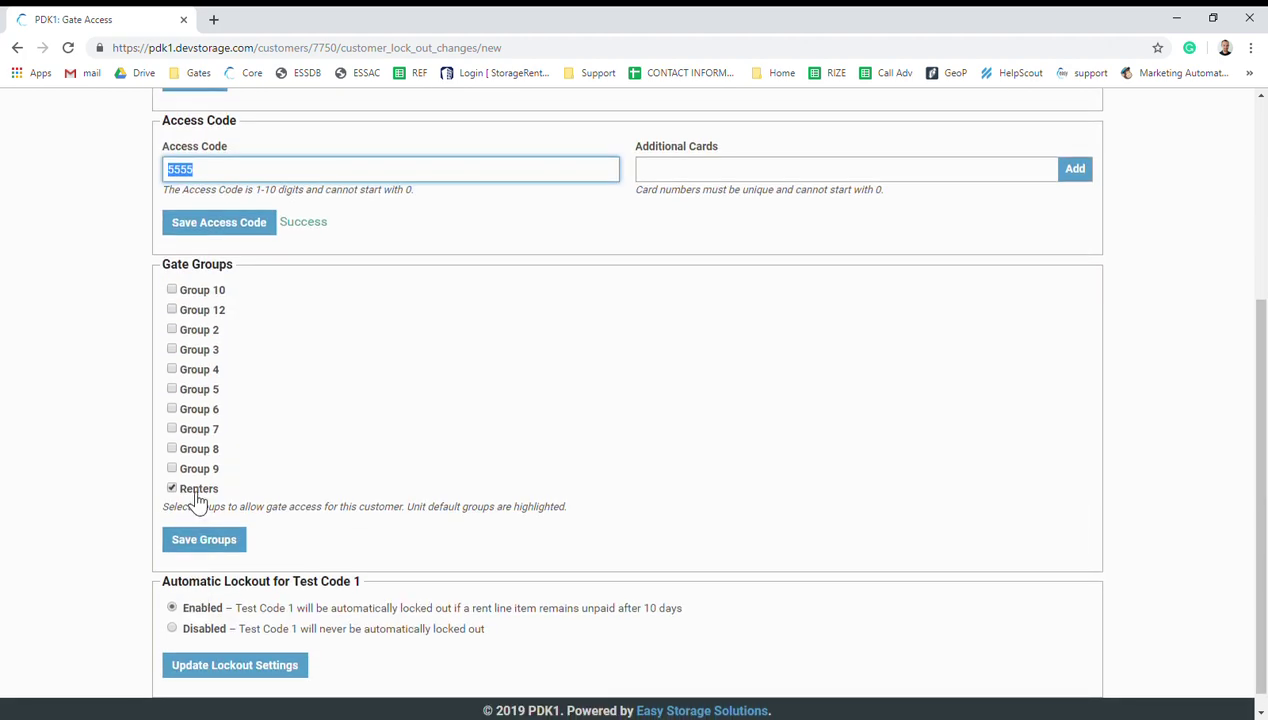
{"action": "scroll", "coordinate": [336, 470], "scroll_direction": "up", "scroll_amount": 4}
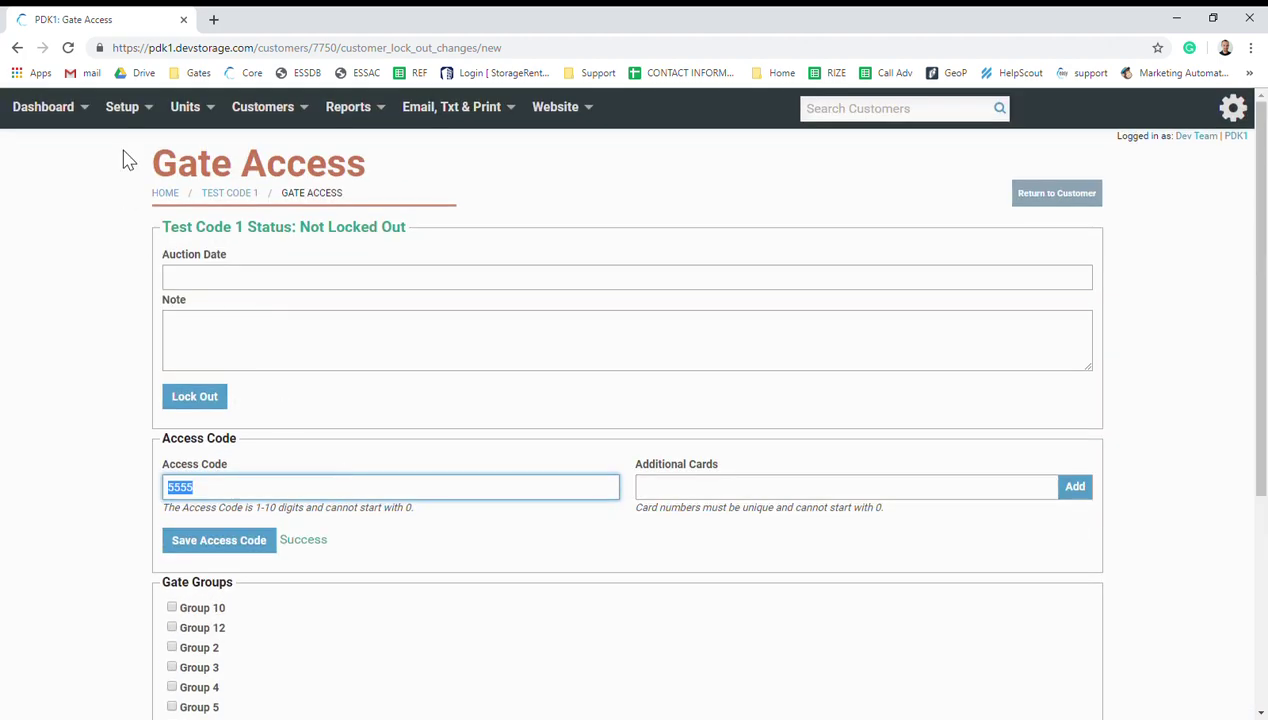
- Open the facility's gate settings and examine the Gate Activity Log
{"action": "left_click", "coordinate": [136, 118]}
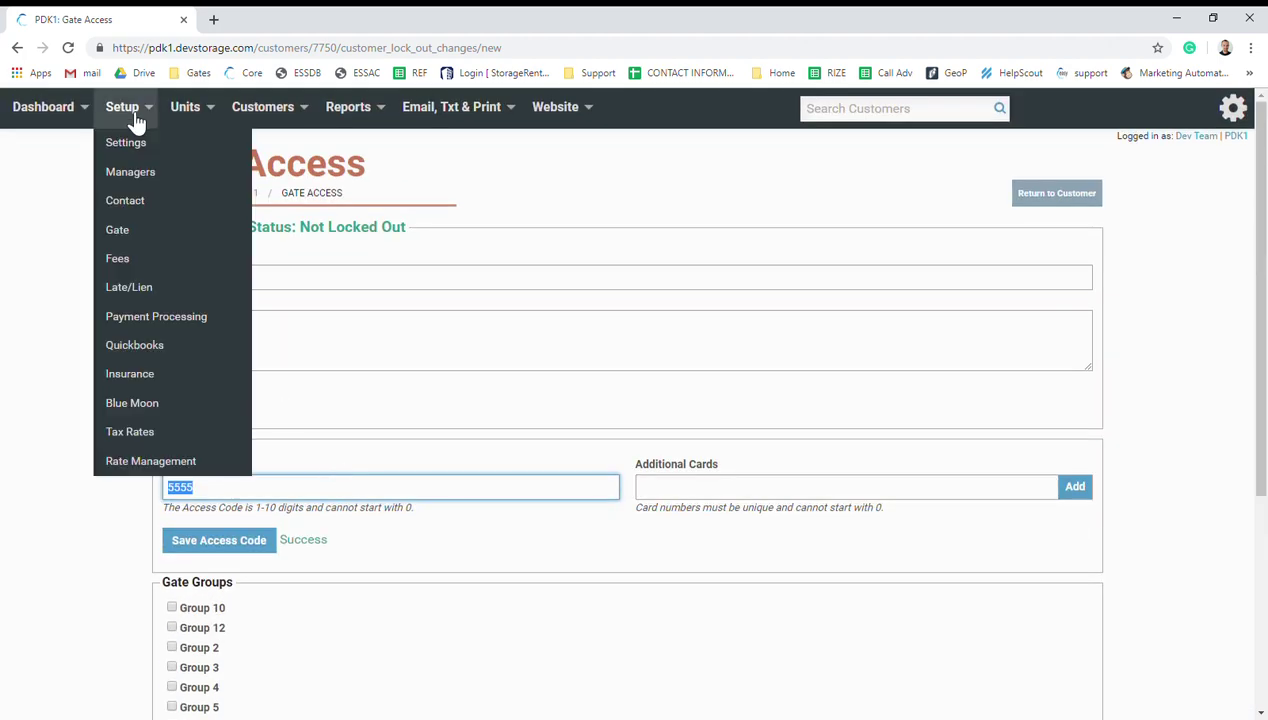
{"action": "left_click", "coordinate": [155, 231]}
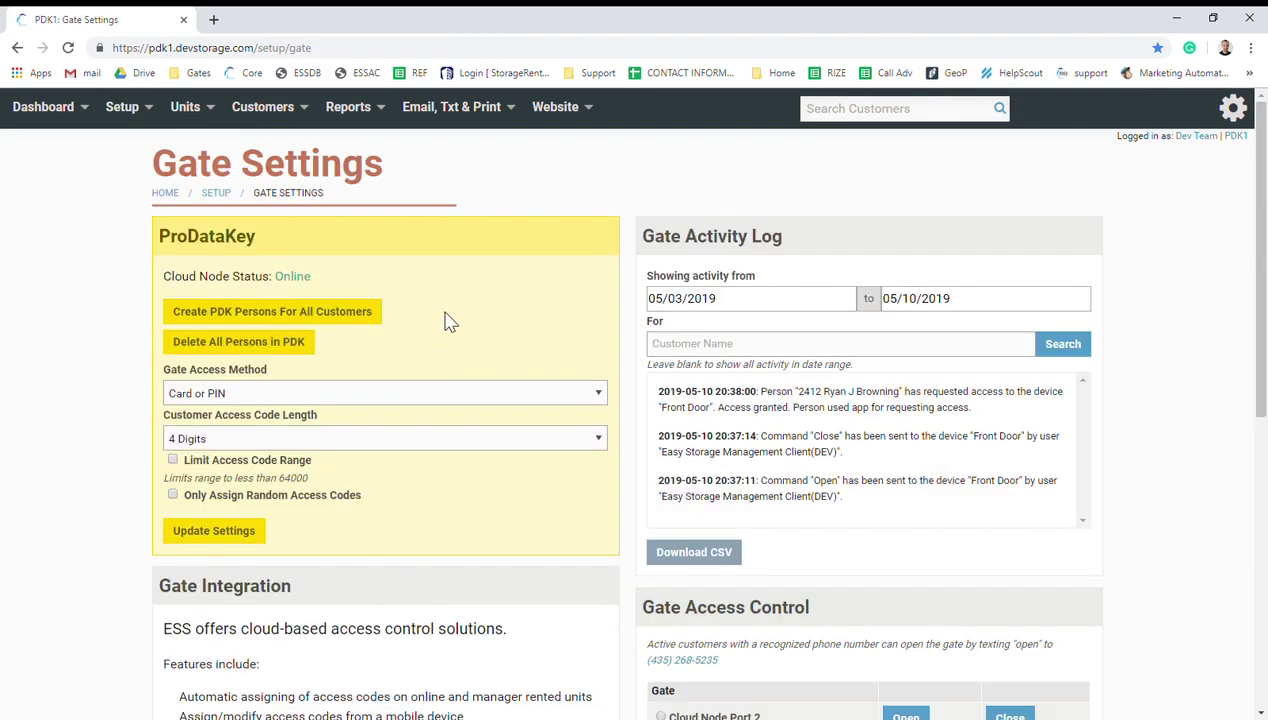
{"action": "left_click_drag", "start_coordinate": [645, 237], "coordinate": [812, 241]}
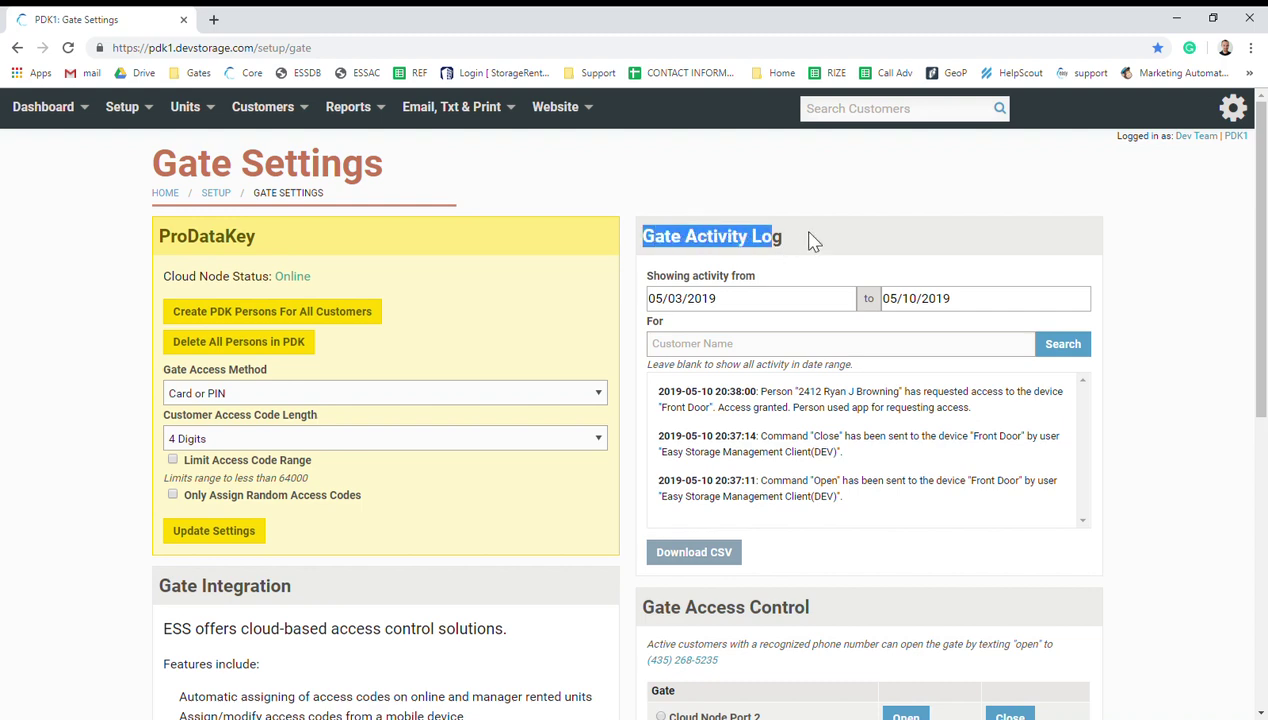
{"action": "left_click", "coordinate": [812, 241]}
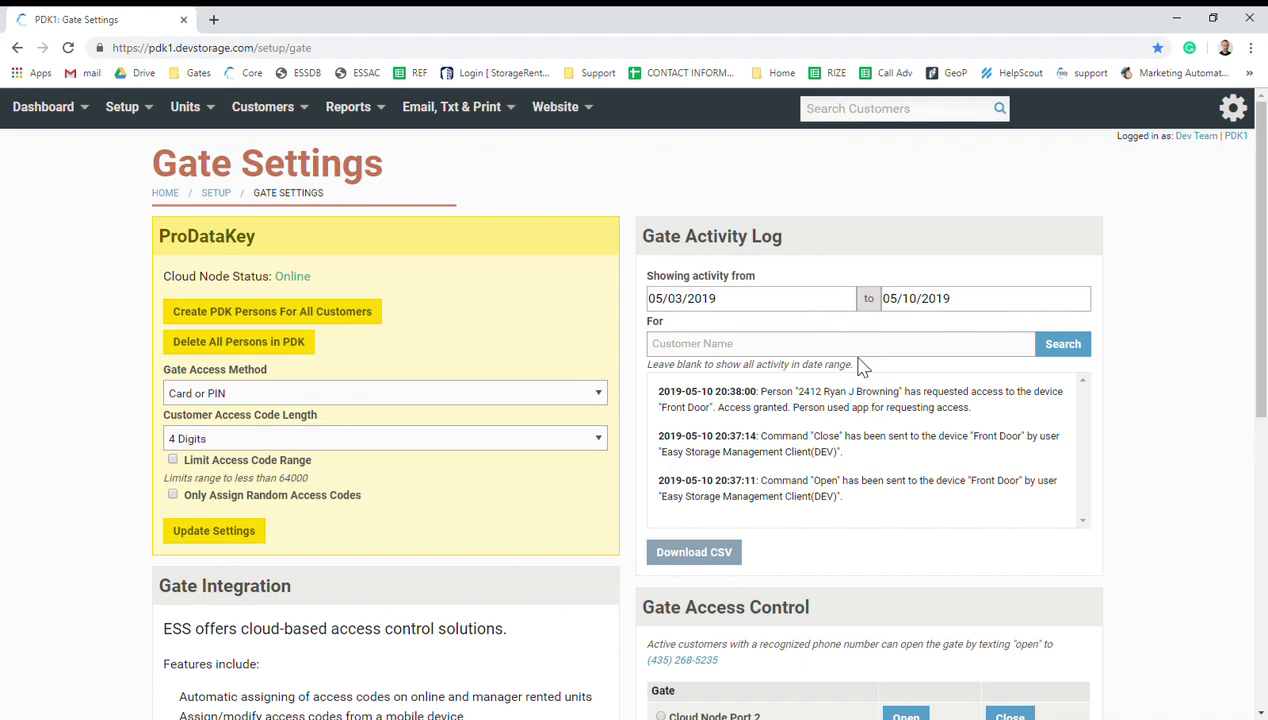
- Examine the open and close controls for the Front Door gate and the list of gate groups
{"action": "scroll", "coordinate": [578, 463], "scroll_direction": "down", "scroll_amount": 2}
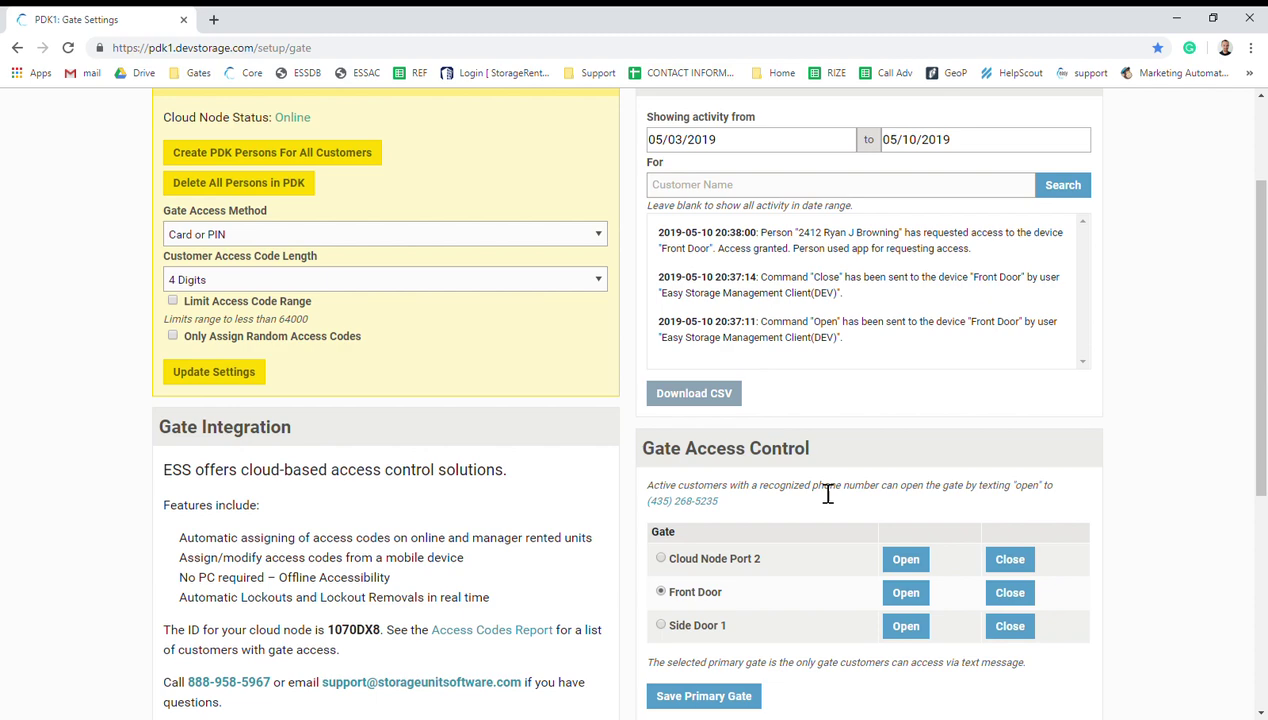
{"action": "scroll", "coordinate": [826, 492], "scroll_direction": "down", "scroll_amount": 1}
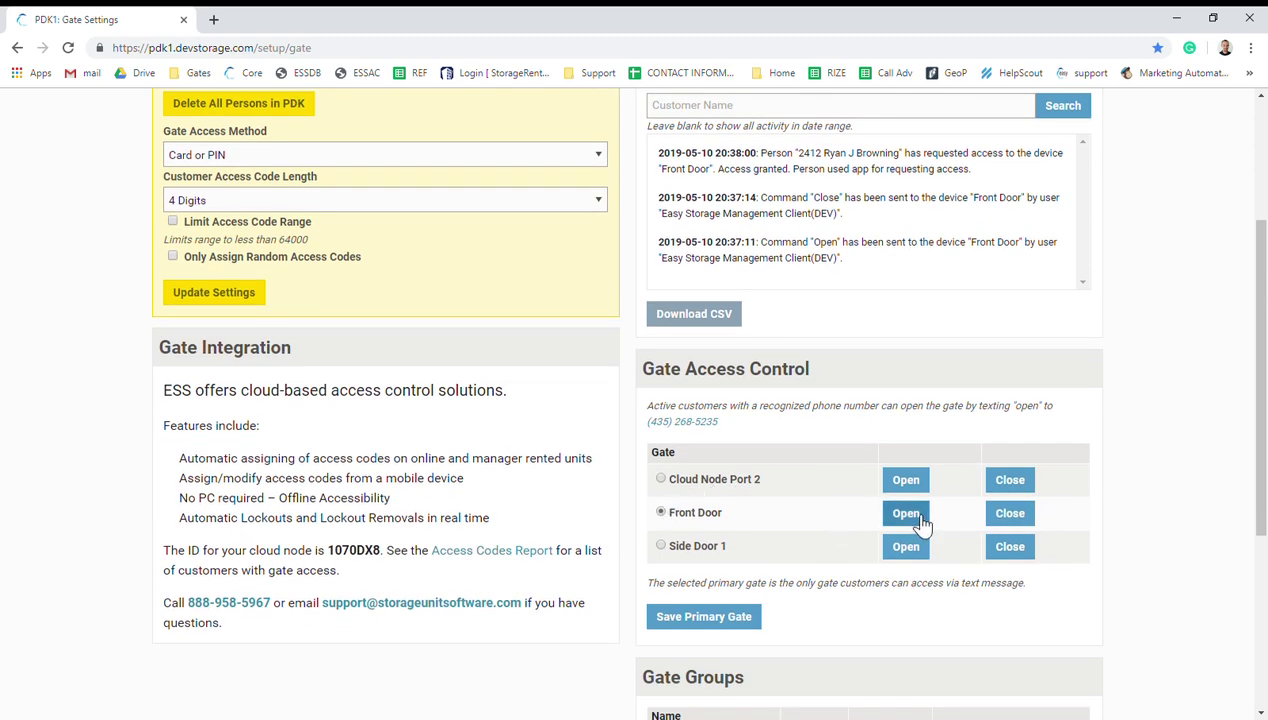
{"action": "left_click", "coordinate": [1005, 513]}
{"action": "left_click", "coordinate": [906, 518]}
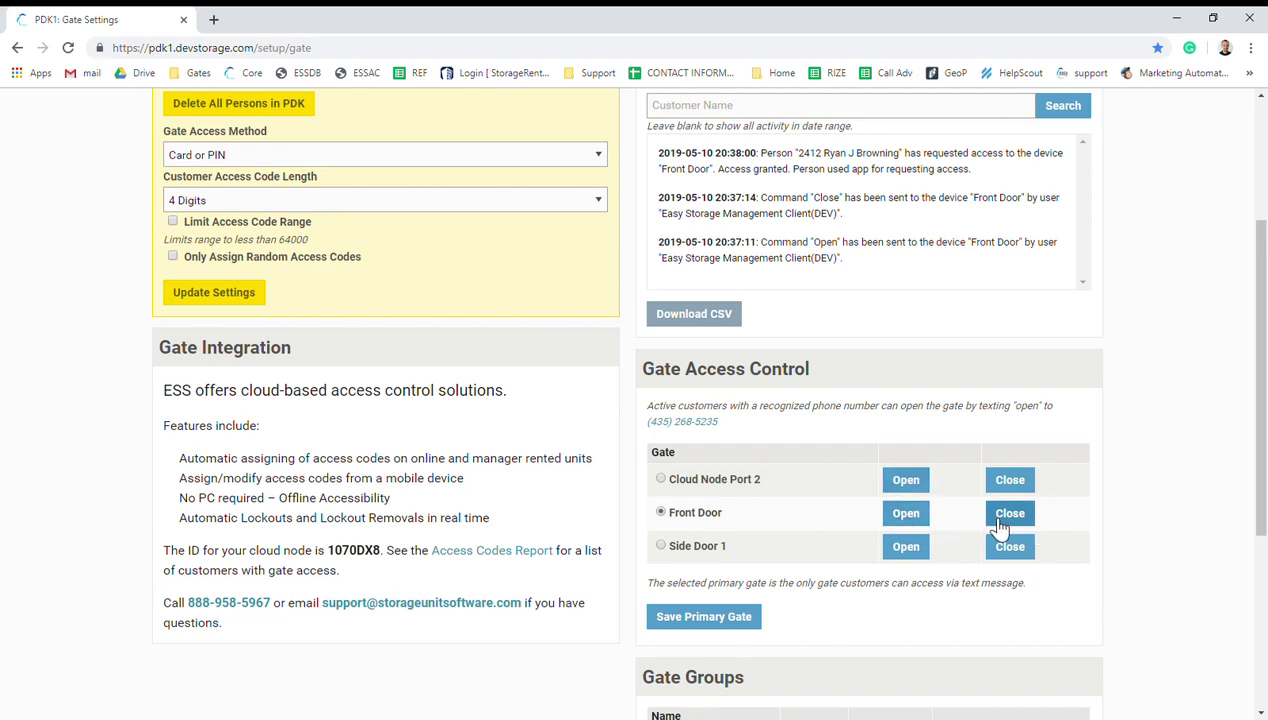
{"action": "scroll", "coordinate": [1000, 530], "scroll_direction": "down", "scroll_amount": 5}
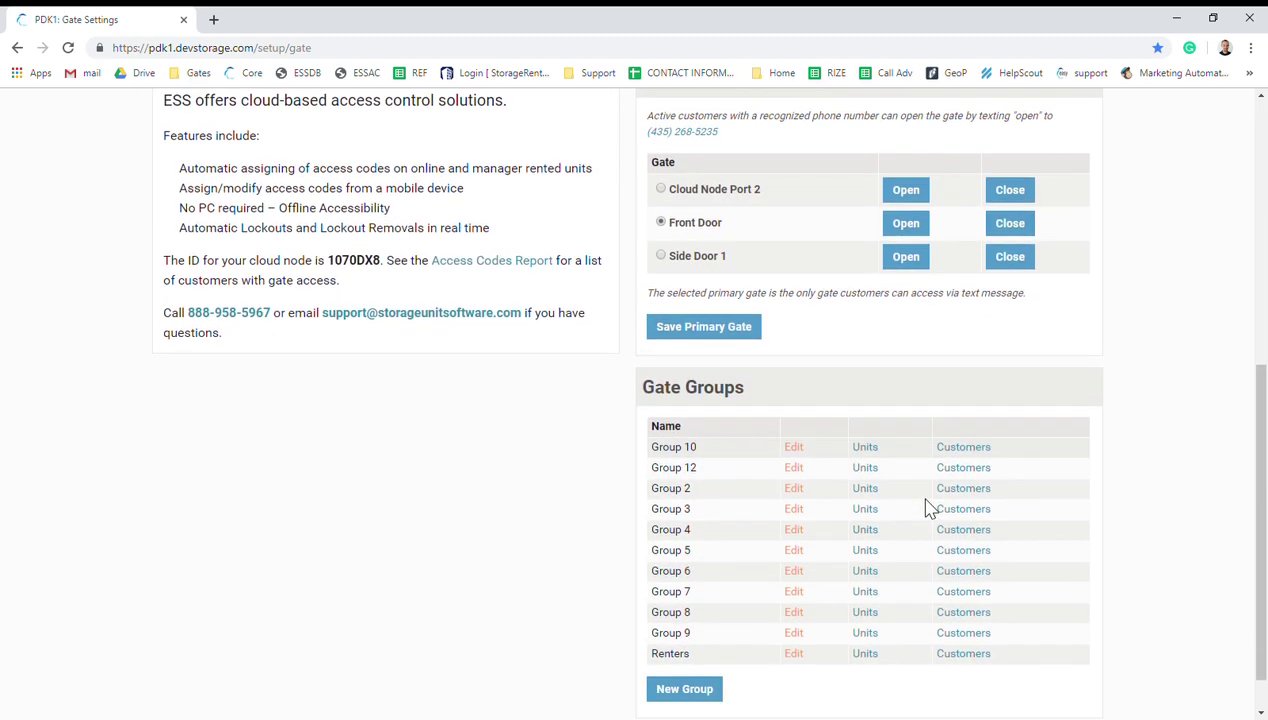
{"action": "left_click_drag", "start_coordinate": [760, 345], "coordinate": [650, 345]}
{"action": "left_click", "coordinate": [657, 345]}
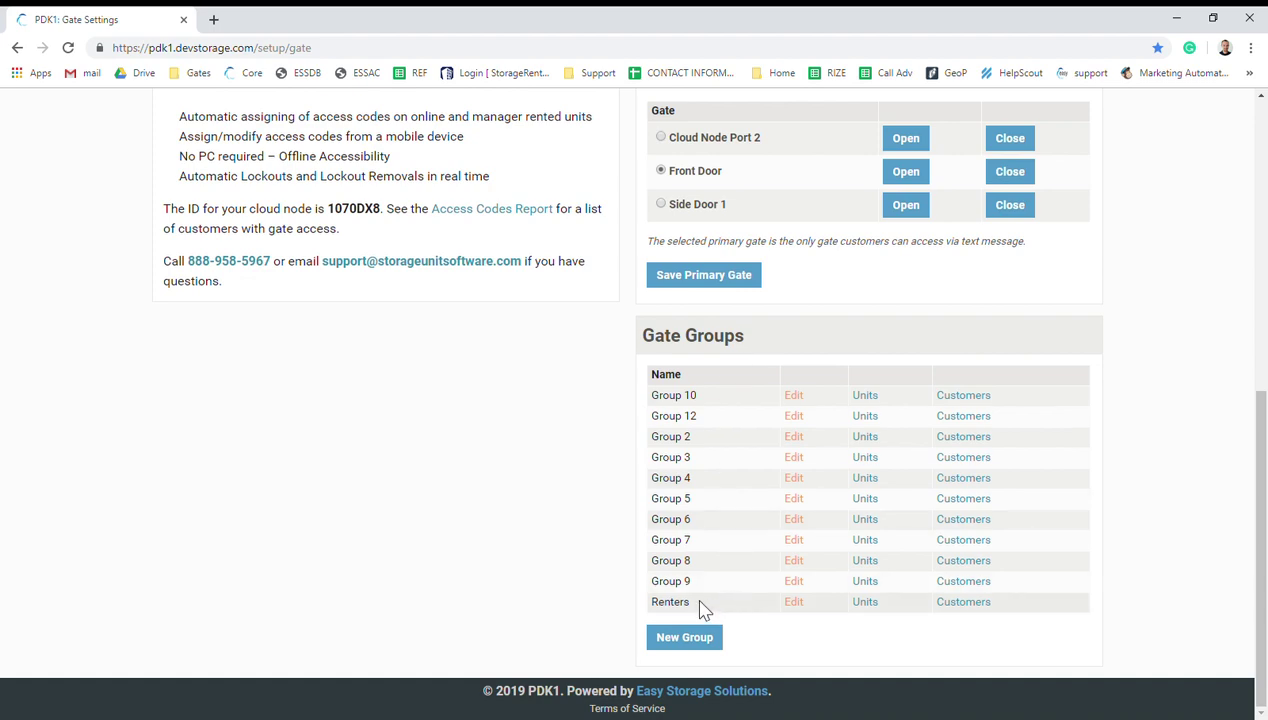
- Open the Renters gate group for editing and examine its access days, times and gates
{"action": "left_click", "coordinate": [800, 604]}
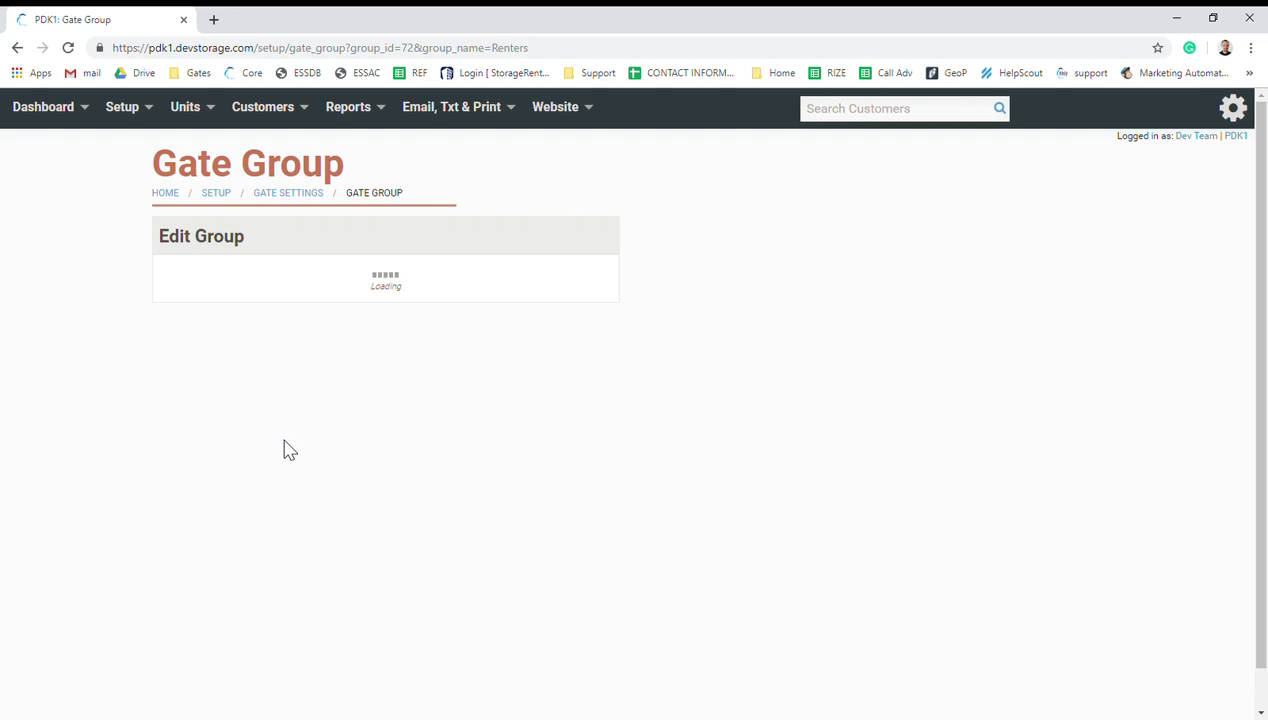
{"action": "left_click", "coordinate": [275, 382]}
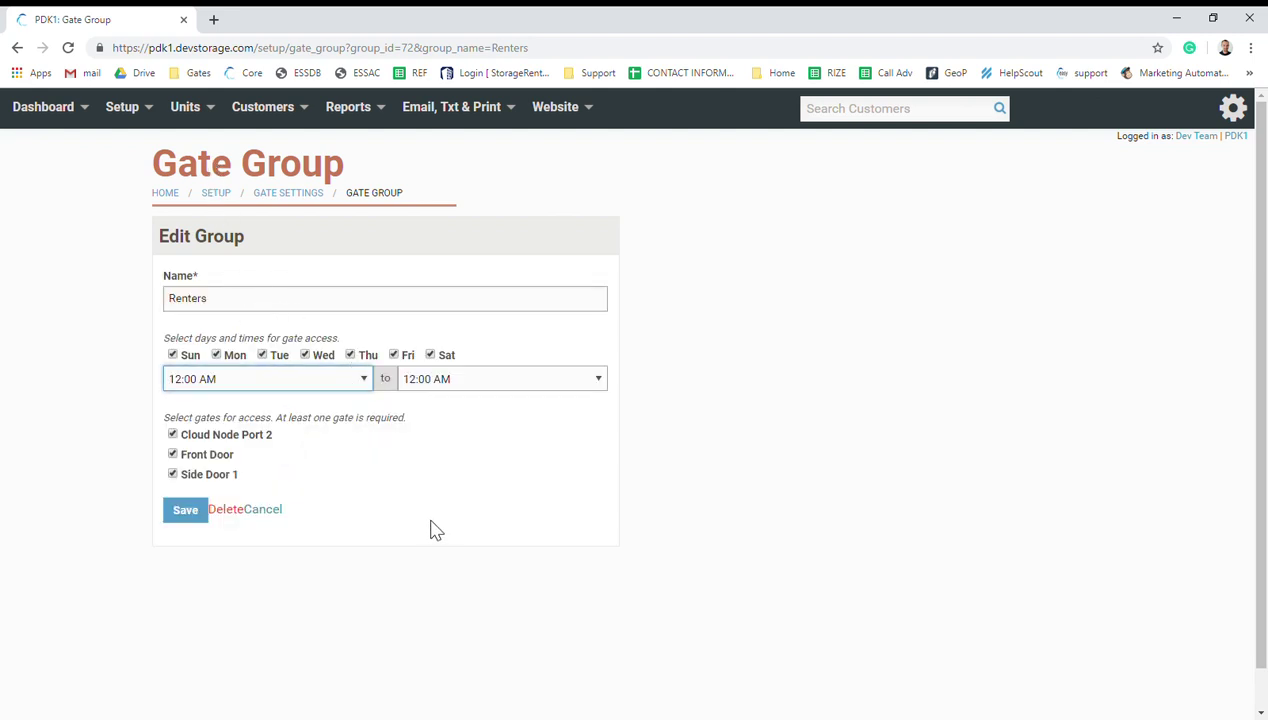
{"action": "left_click", "coordinate": [372, 452]}
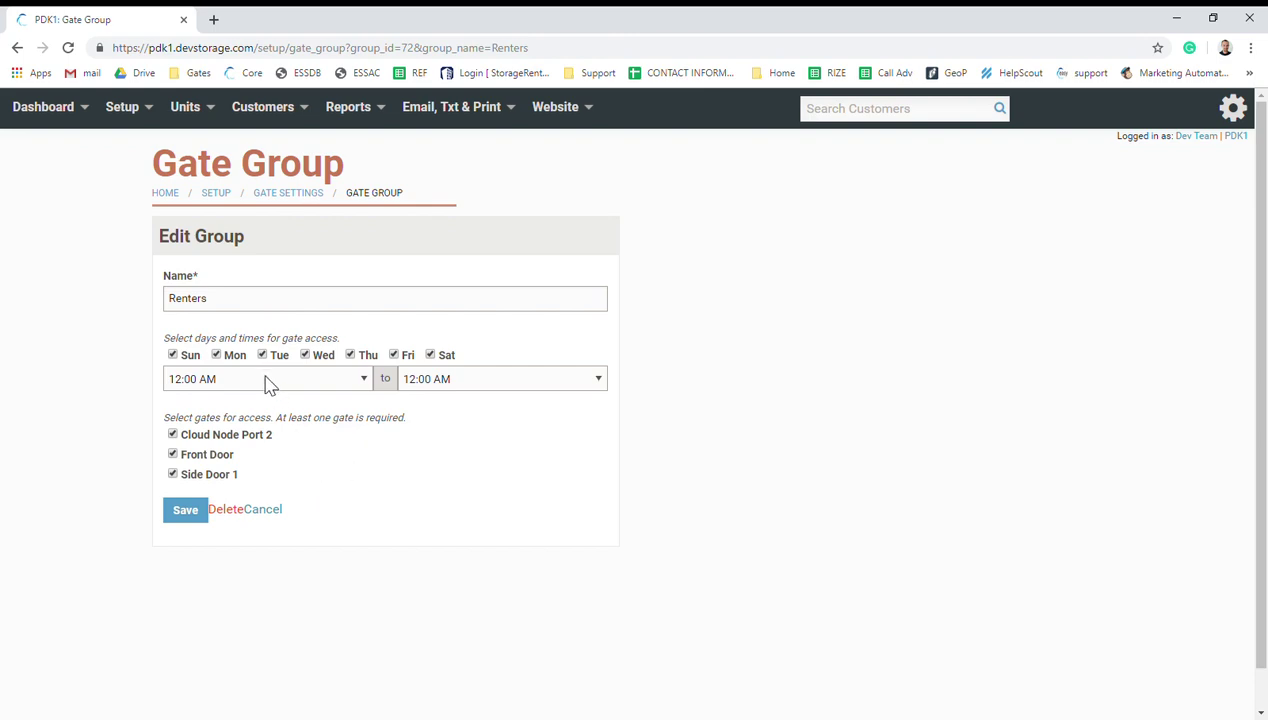
- Return to the gate settings and look over the gate groups and the ProDataKey options
{"action": "left_click", "coordinate": [17, 47]}
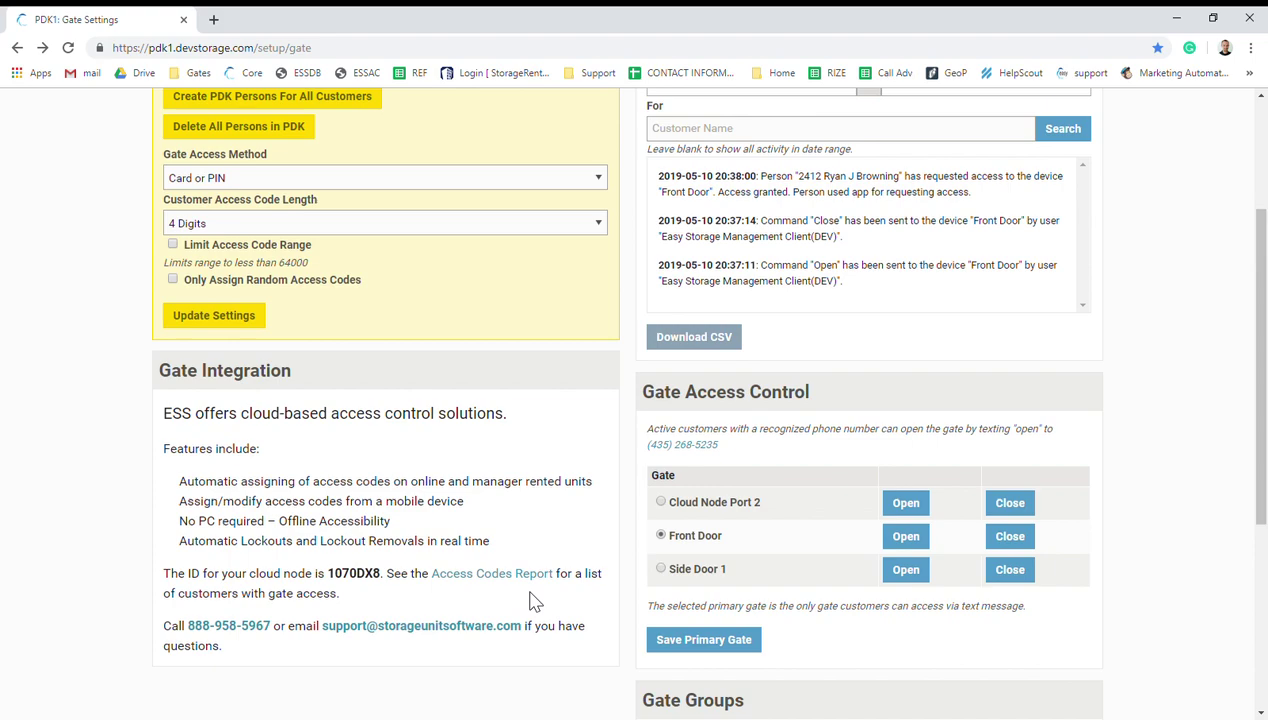
{"action": "scroll", "coordinate": [545, 605], "scroll_direction": "down", "scroll_amount": 3}
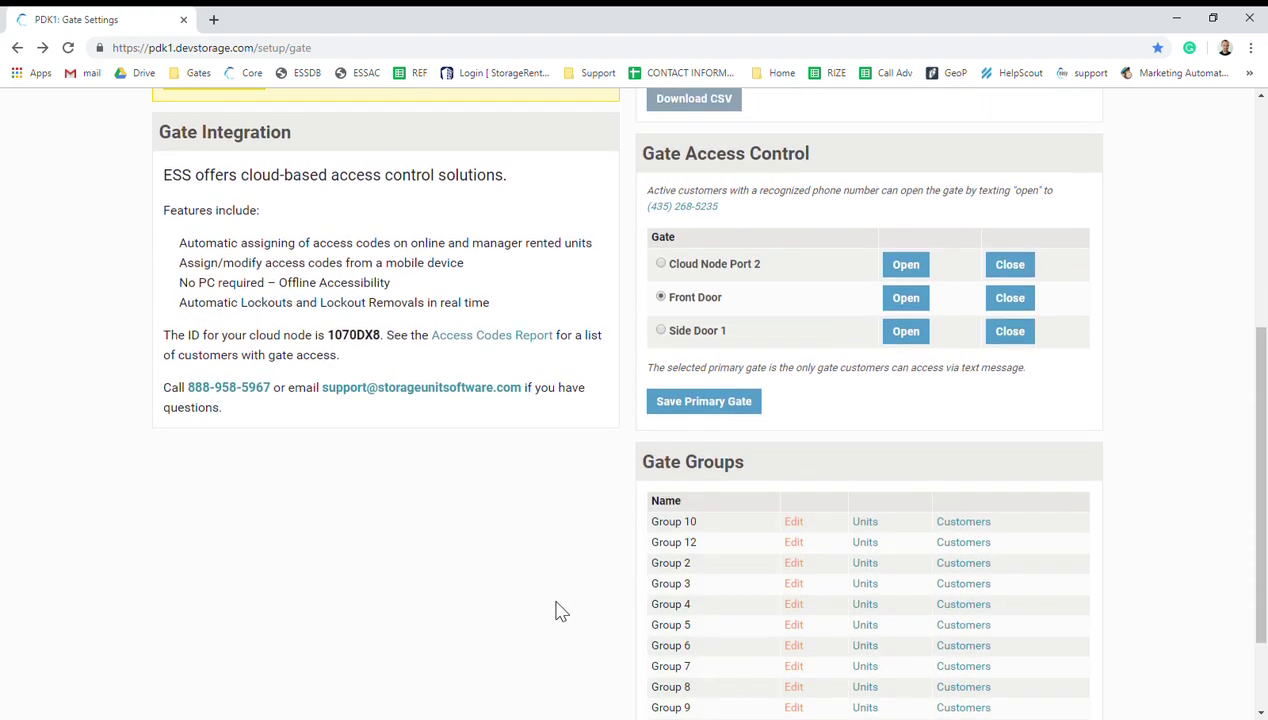
{"action": "scroll", "coordinate": [560, 611], "scroll_direction": "down", "scroll_amount": 2}
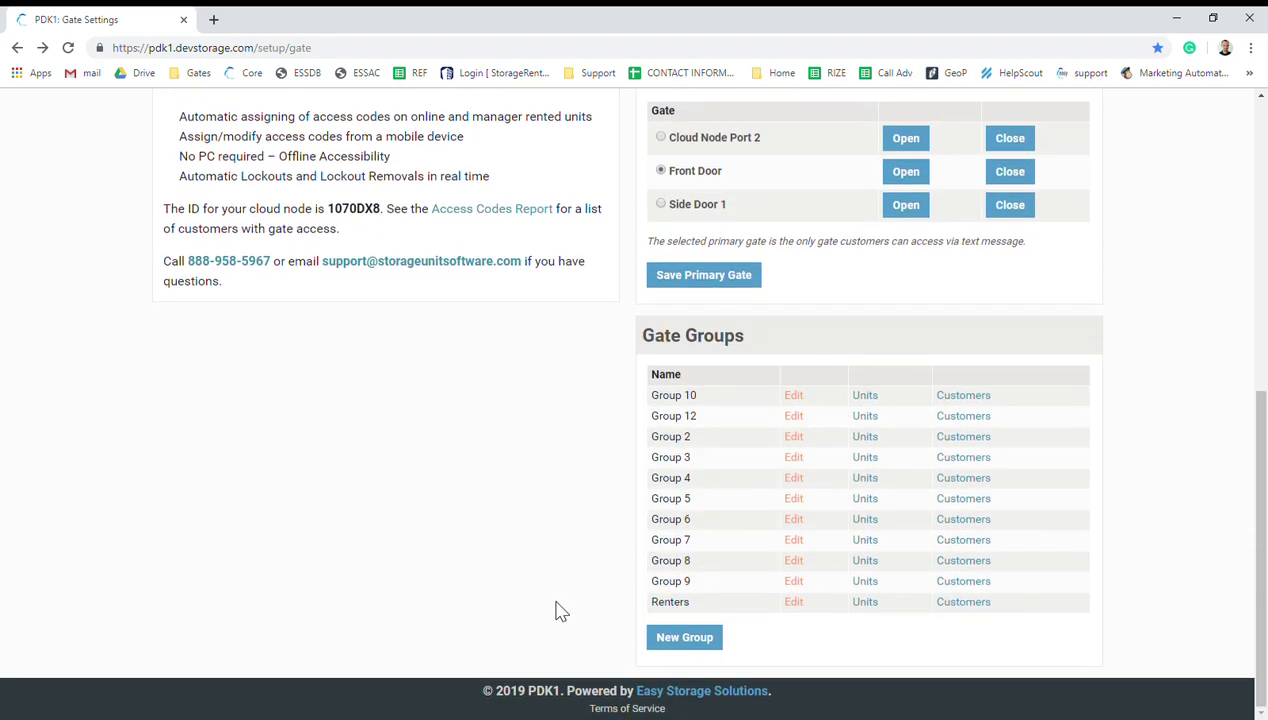
{"action": "scroll", "coordinate": [603, 553], "scroll_direction": "up", "scroll_amount": 7}
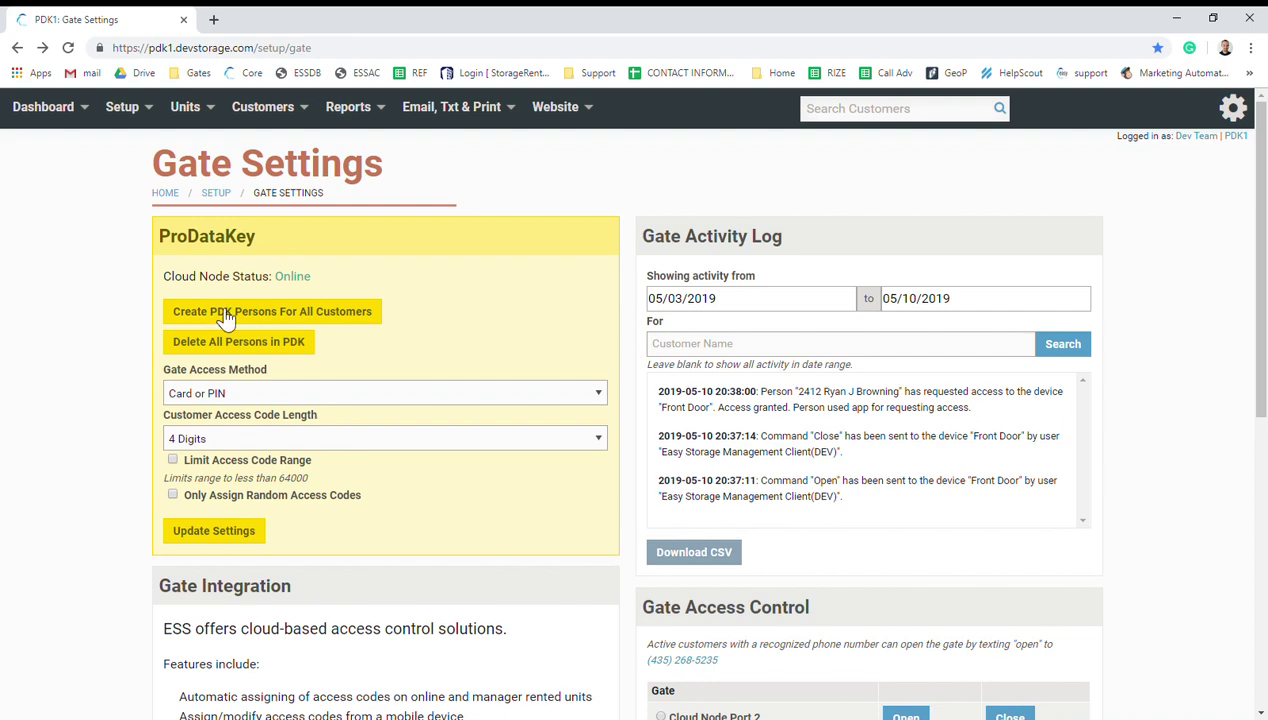
- Open the Late/Lien settings and examine the days past due of the Locked Out rule
{"action": "left_click", "coordinate": [130, 108]}
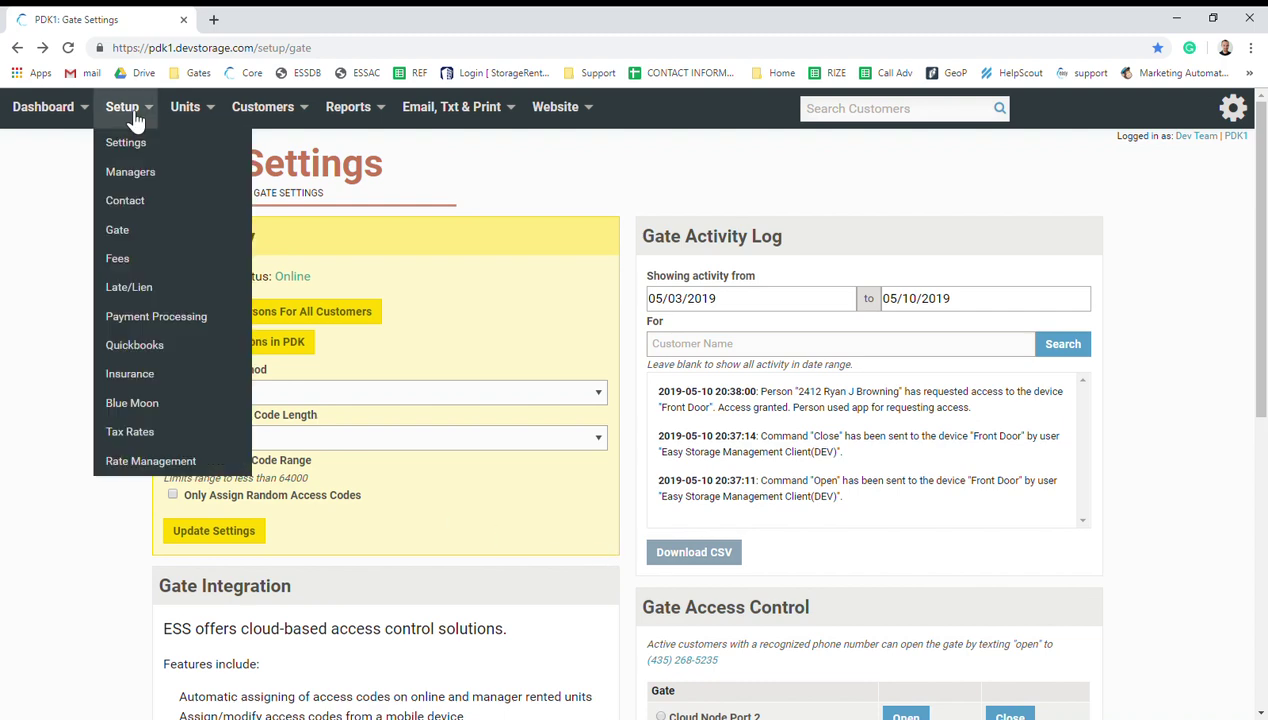
{"action": "left_click", "coordinate": [160, 288]}
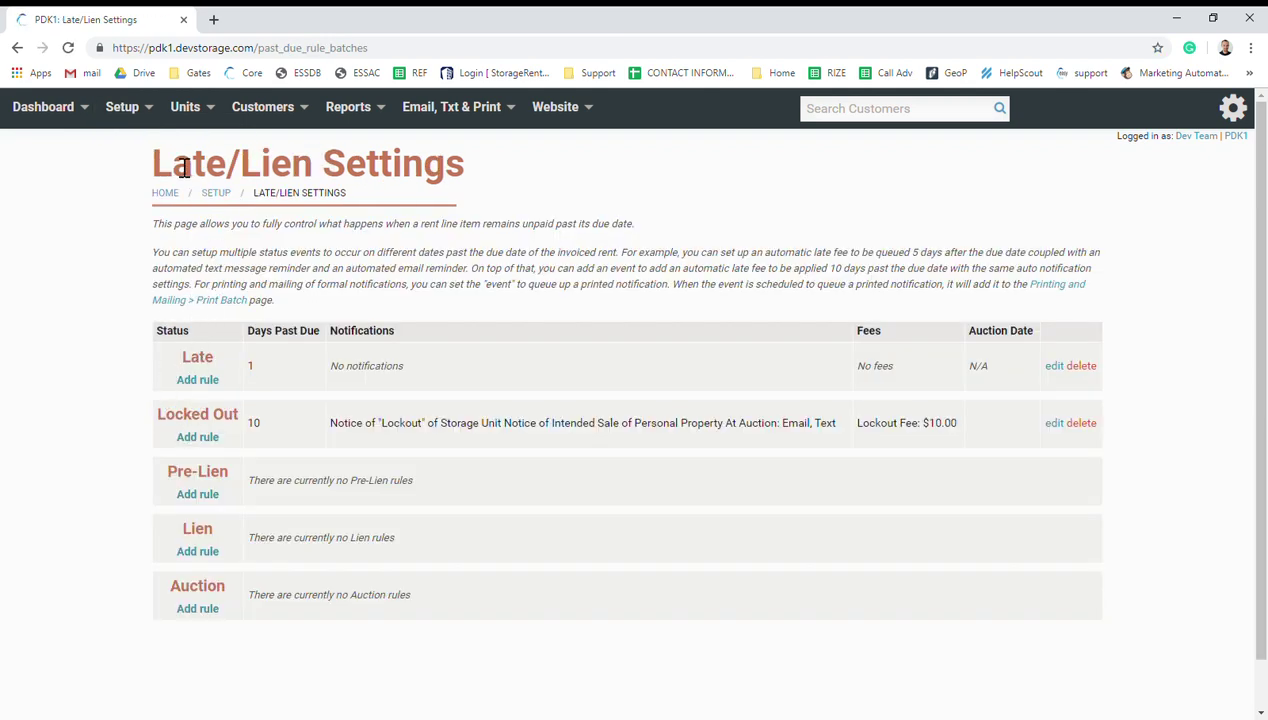
{"action": "left_click_drag", "start_coordinate": [145, 418], "coordinate": [181, 425]}
{"action": "left_click", "coordinate": [215, 420]}
{"action": "double_click", "coordinate": [263, 436]}
{"action": "left_click", "coordinate": [267, 433]}
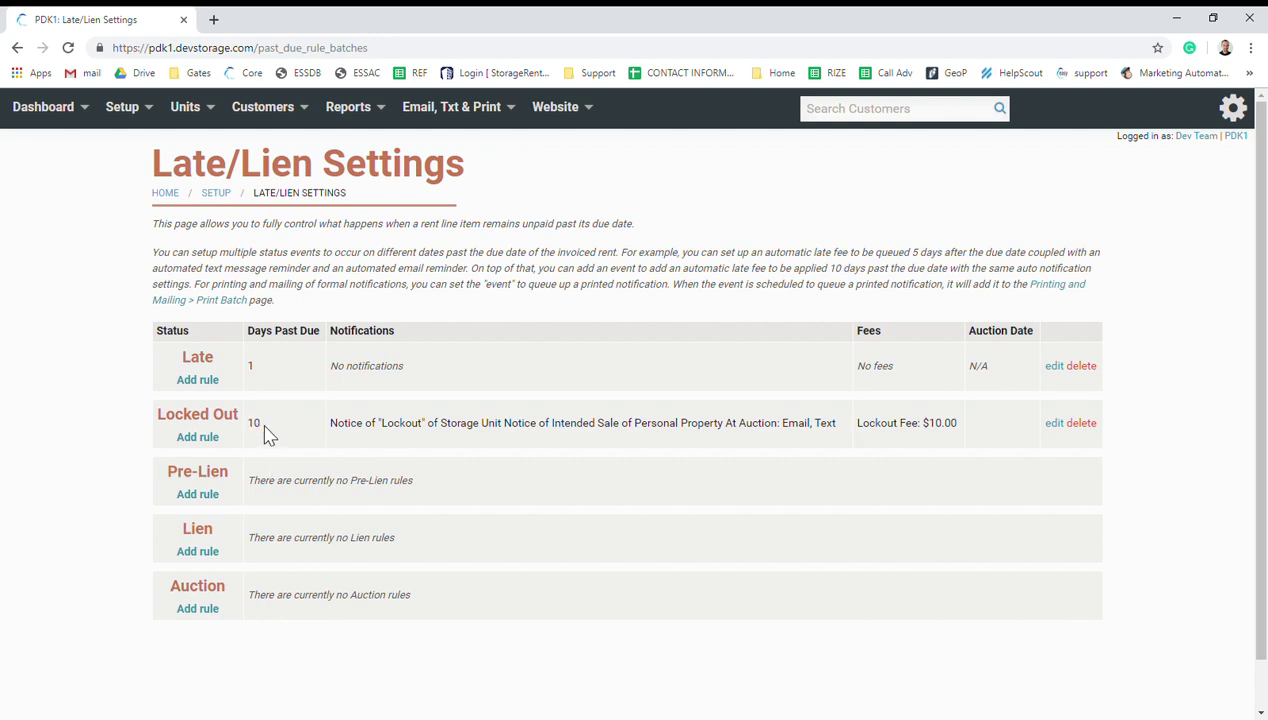
- Open the Locked Out rule for editing, look over its options and return to the Late/Lien settings
{"action": "left_click", "coordinate": [1056, 428]}
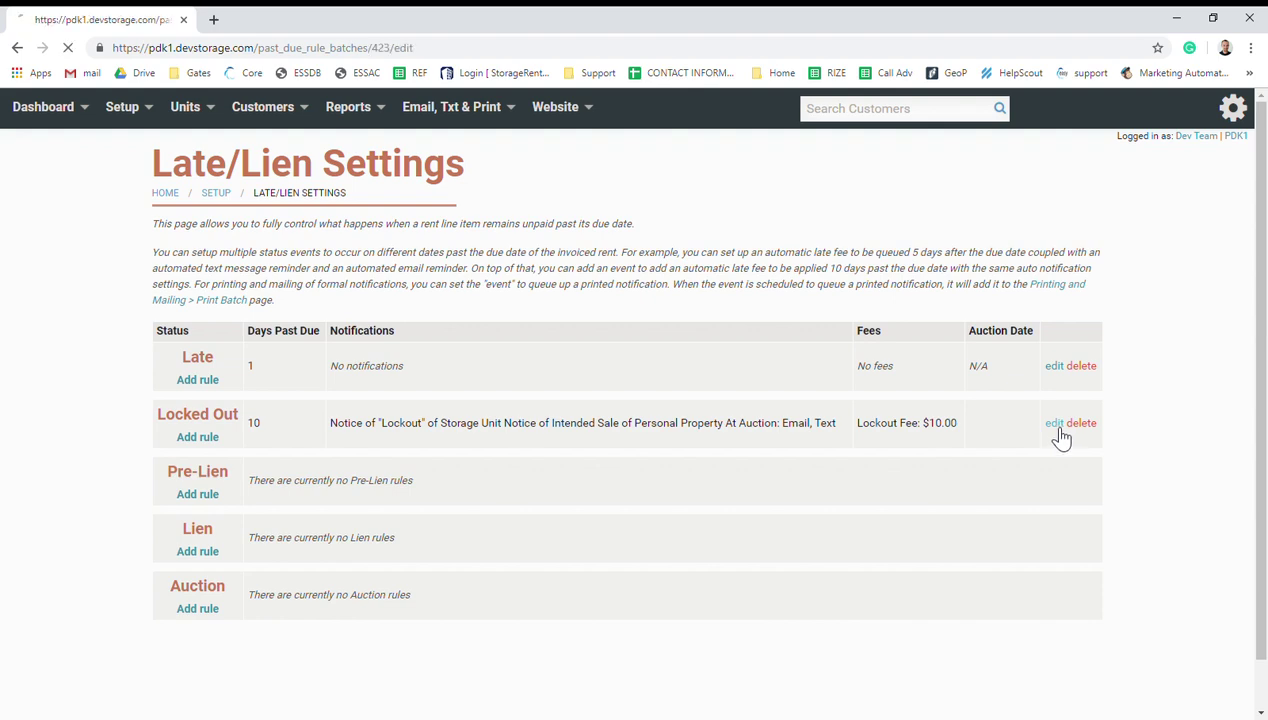
{"action": "left_click", "coordinate": [17, 48]}
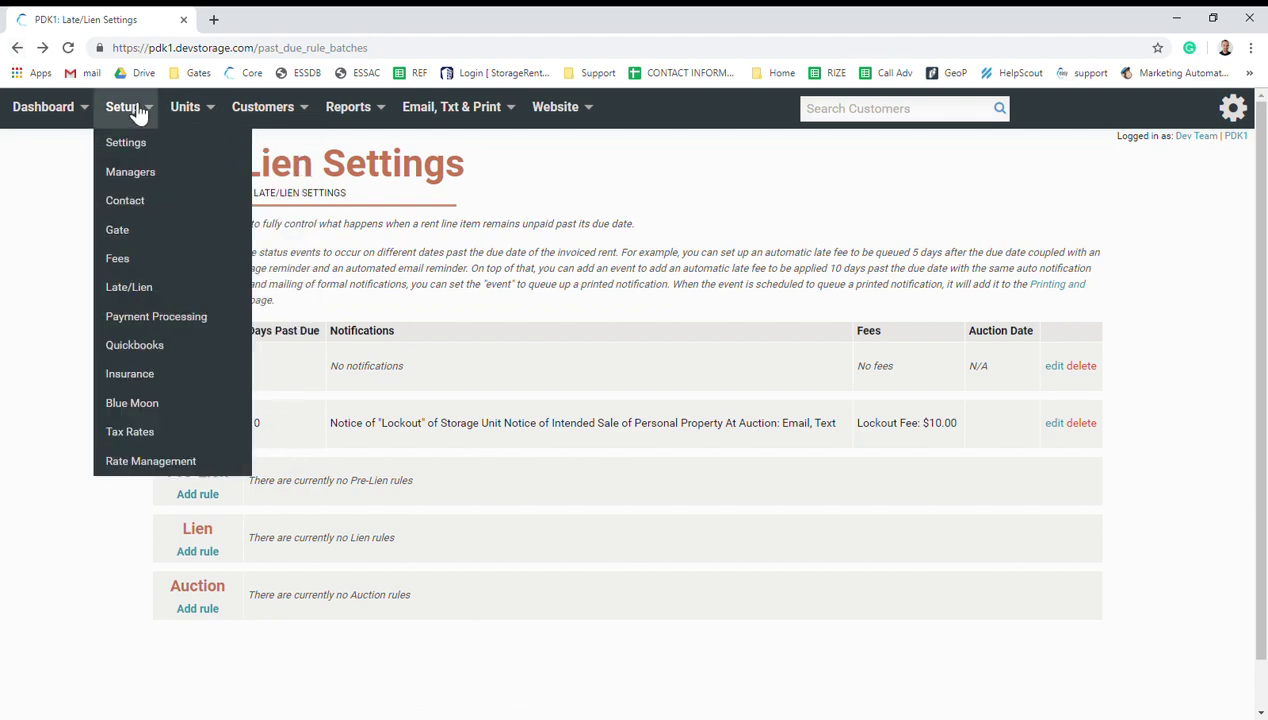
{"action": "mouse_move", "coordinate": [352, 110]}
{"action": "mouse_move", "coordinate": [422, 117]}
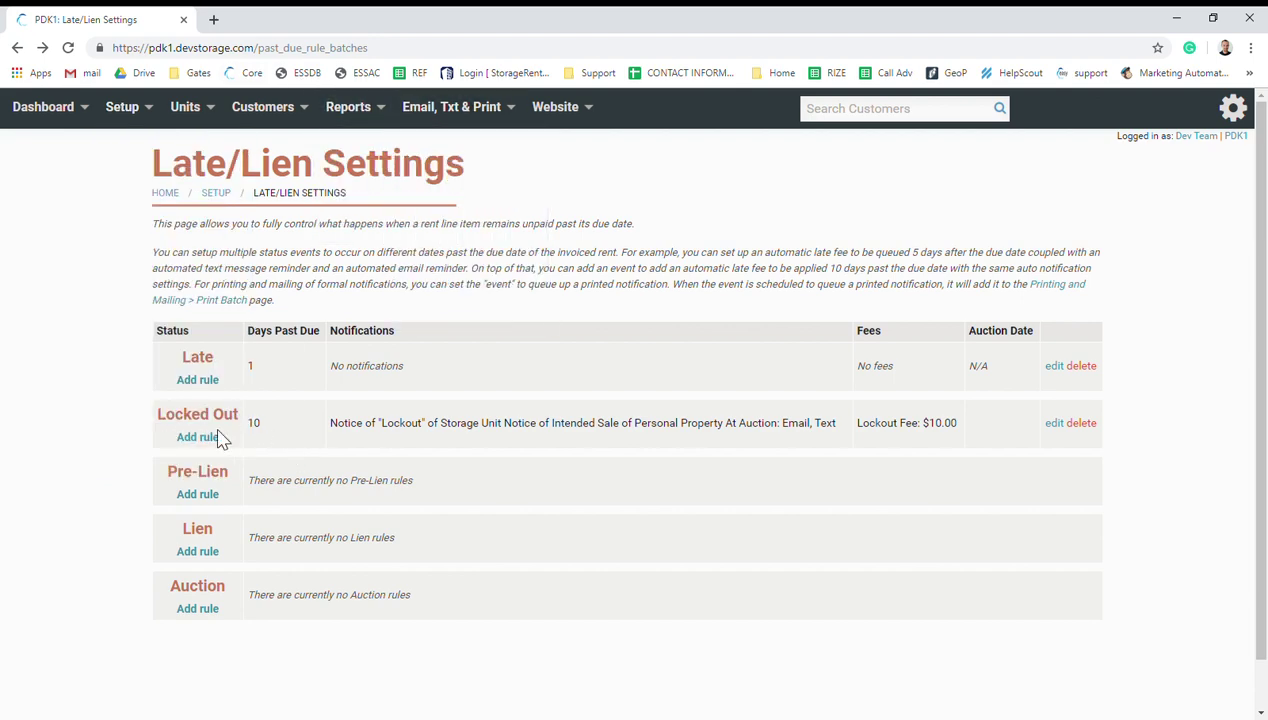
- Reopen the Locked Out rule, highlight its days past due value and go back to the Late/Lien settings
{"action": "left_click", "coordinate": [1054, 425]}
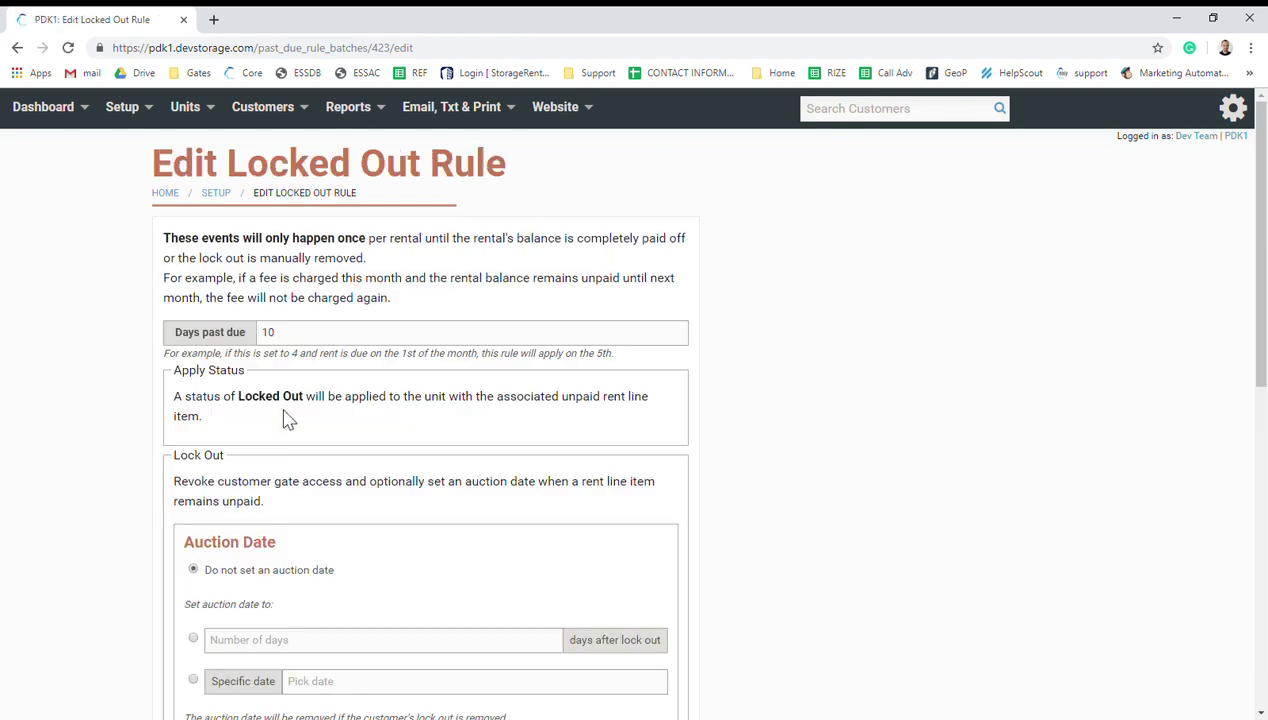
{"action": "double_click", "coordinate": [312, 338]}
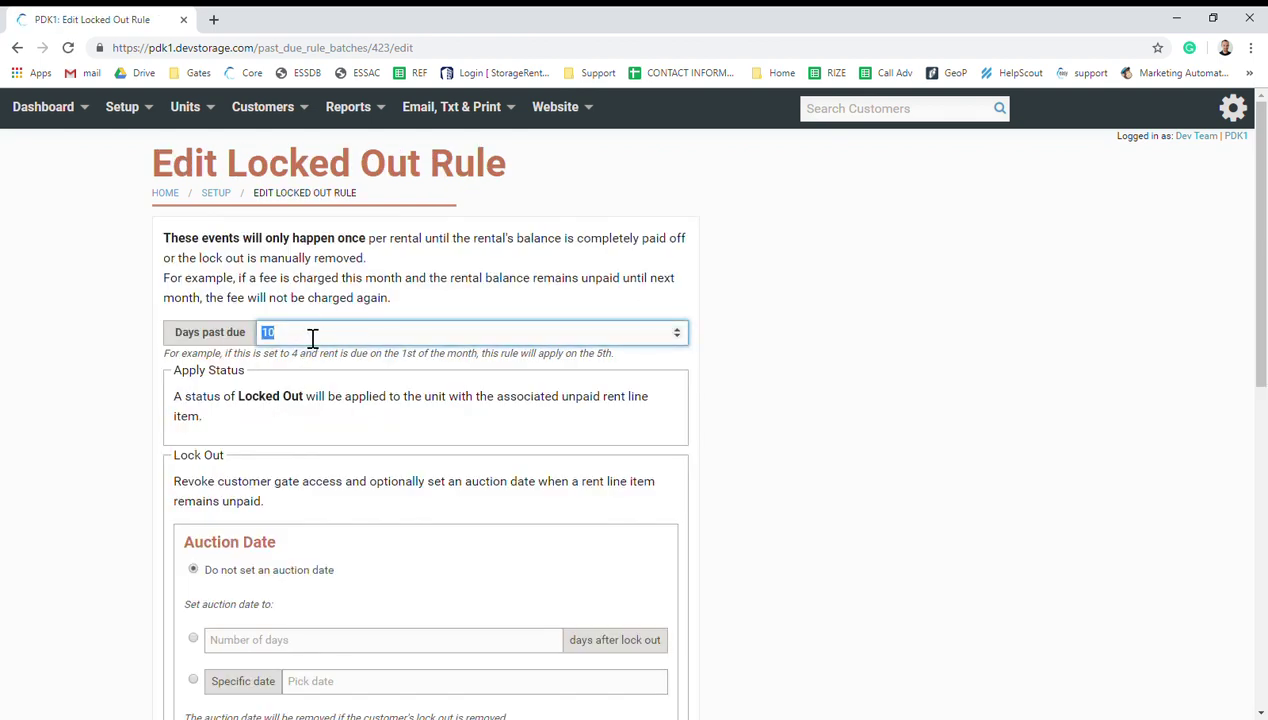
{"action": "left_click", "coordinate": [170, 245]}
{"action": "left_click", "coordinate": [17, 48]}
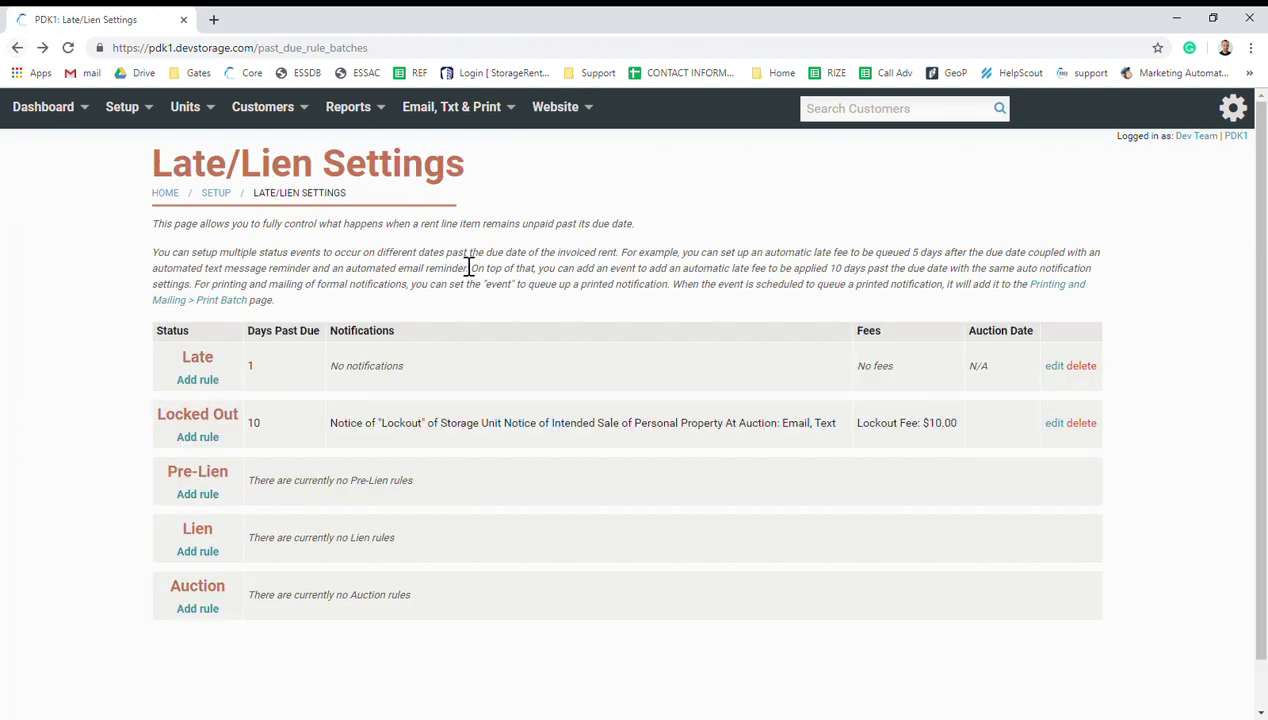
- Open the Rental Instructions notification template for editing and examine its email content down to the access code line
{"action": "left_click", "coordinate": [372, 122]}
{"action": "left_click", "coordinate": [451, 121]}
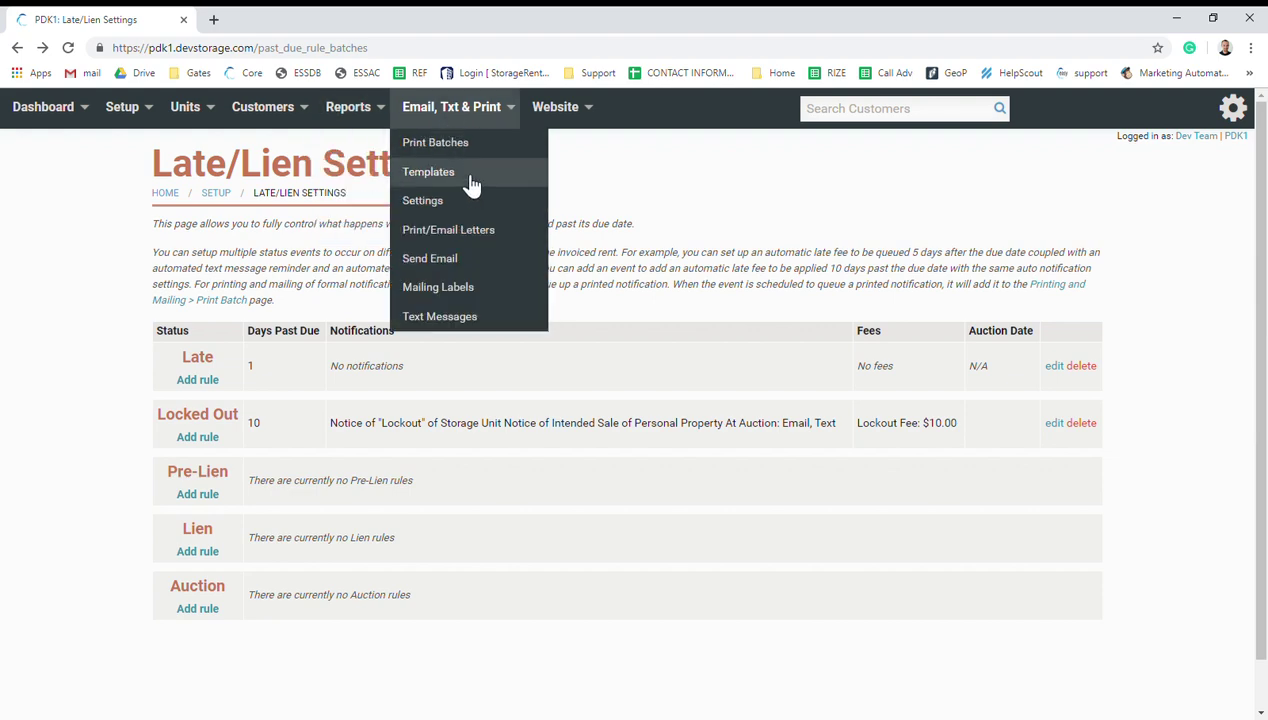
{"action": "left_click", "coordinate": [470, 180]}
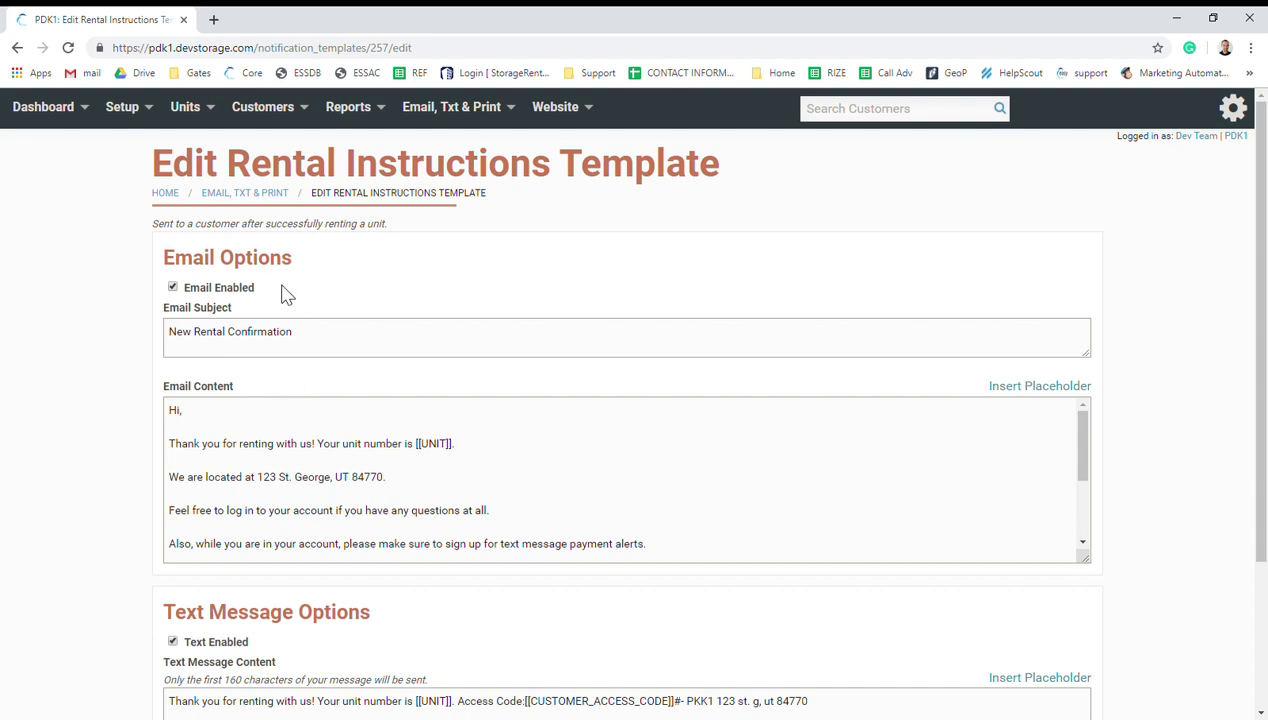
{"action": "scroll", "coordinate": [283, 292], "scroll_direction": "down", "scroll_amount": 1}
{"action": "scroll", "coordinate": [316, 389], "scroll_direction": "down", "scroll_amount": 1}
{"action": "scroll", "coordinate": [316, 389], "scroll_direction": "down", "scroll_amount": 1}
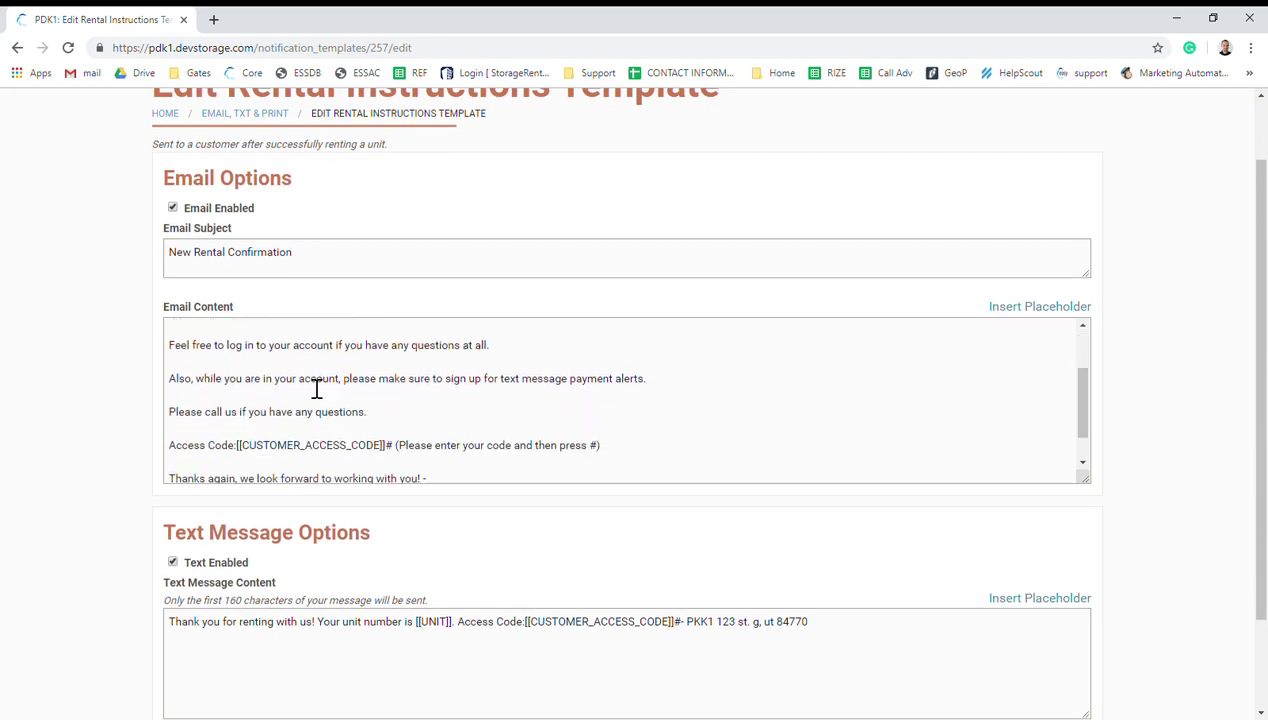
- Highlight the access code line in the email content and its [[CUSTOMER_ACCESS_CODE]] placeholder, leaving the text as it is
{"action": "left_click_drag", "start_coordinate": [182, 410], "coordinate": [565, 428]}
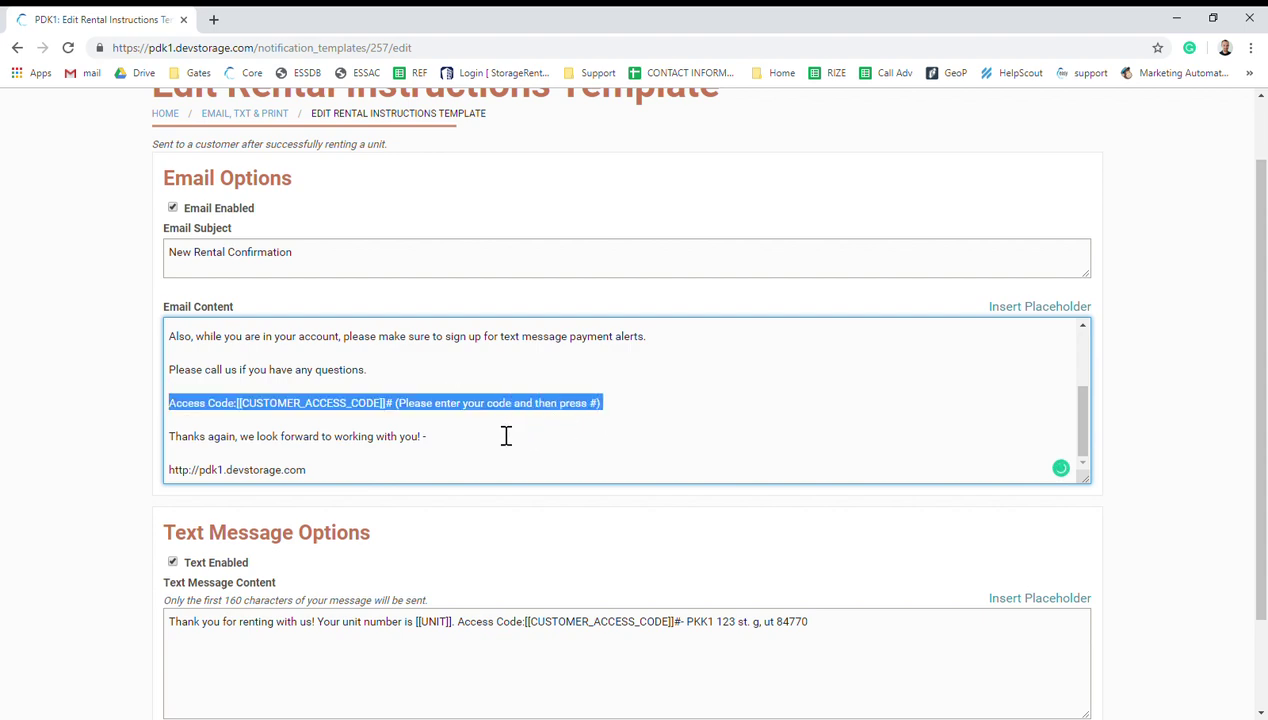
{"action": "left_click", "coordinate": [590, 421]}
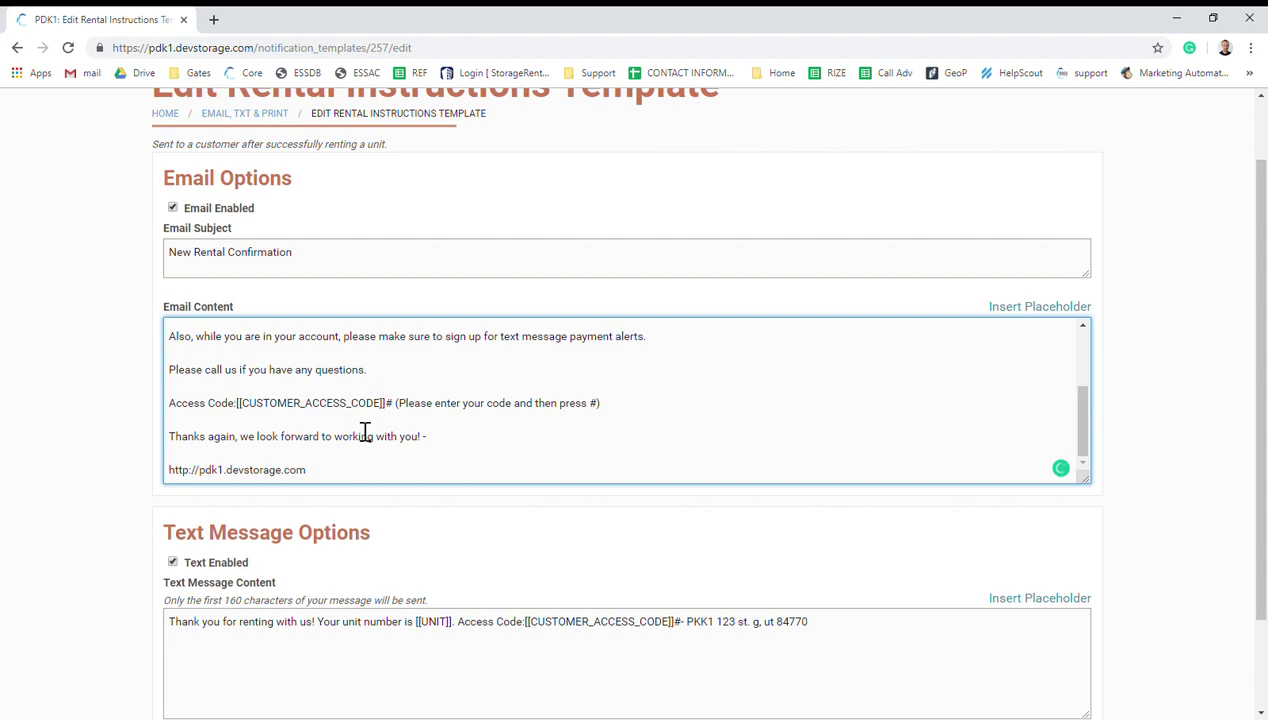
{"action": "left_click", "coordinate": [390, 414], "text": "shift"}
{"action": "left_click_drag", "start_coordinate": [385, 405], "coordinate": [240, 405]}
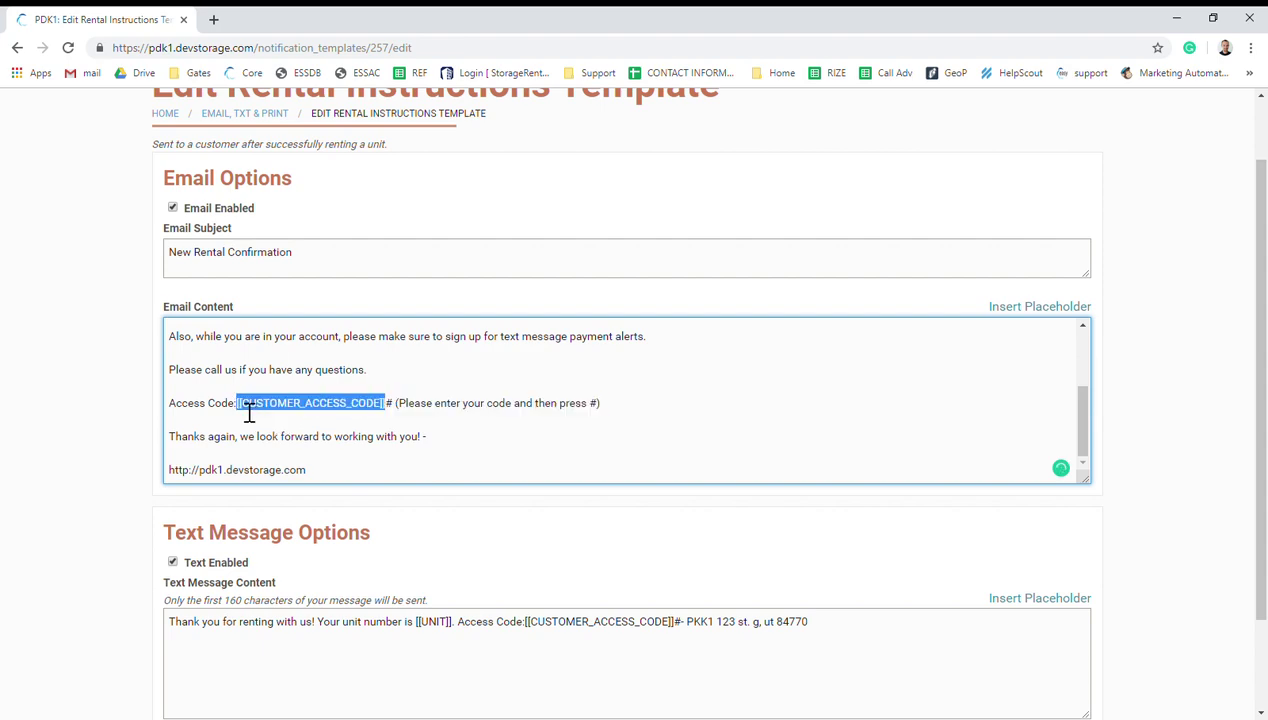
{"action": "left_click", "coordinate": [466, 404]}
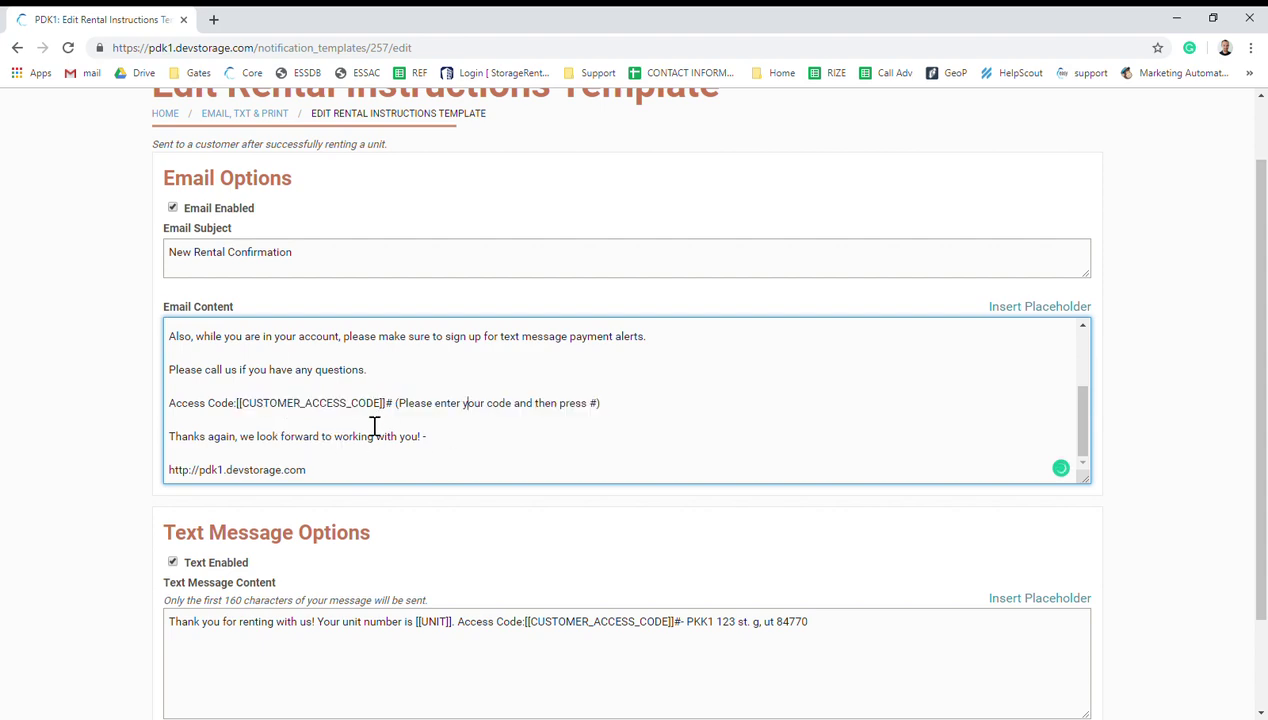
- Examine the template's text message content and highlight the access code part with its placeholder
{"action": "scroll", "coordinate": [532, 447], "scroll_direction": "up", "scroll_amount": 1}
{"action": "scroll", "coordinate": [540, 430], "scroll_direction": "down", "scroll_amount": 1}
{"action": "scroll", "coordinate": [640, 400], "scroll_direction": "up", "scroll_amount": 3}
{"action": "scroll", "coordinate": [630, 395], "scroll_direction": "down", "scroll_amount": 3}
{"action": "scroll", "coordinate": [546, 504], "scroll_direction": "down", "scroll_amount": 1}
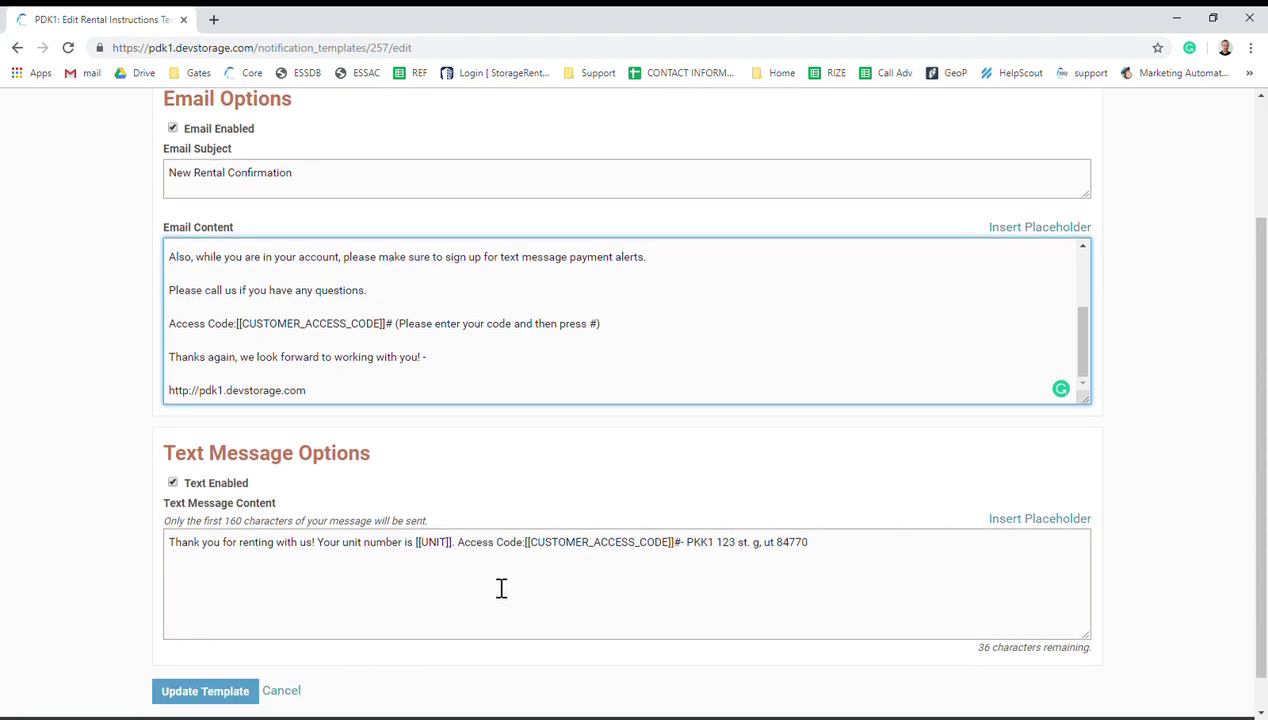
{"action": "left_click_drag", "start_coordinate": [458, 545], "coordinate": [695, 557]}
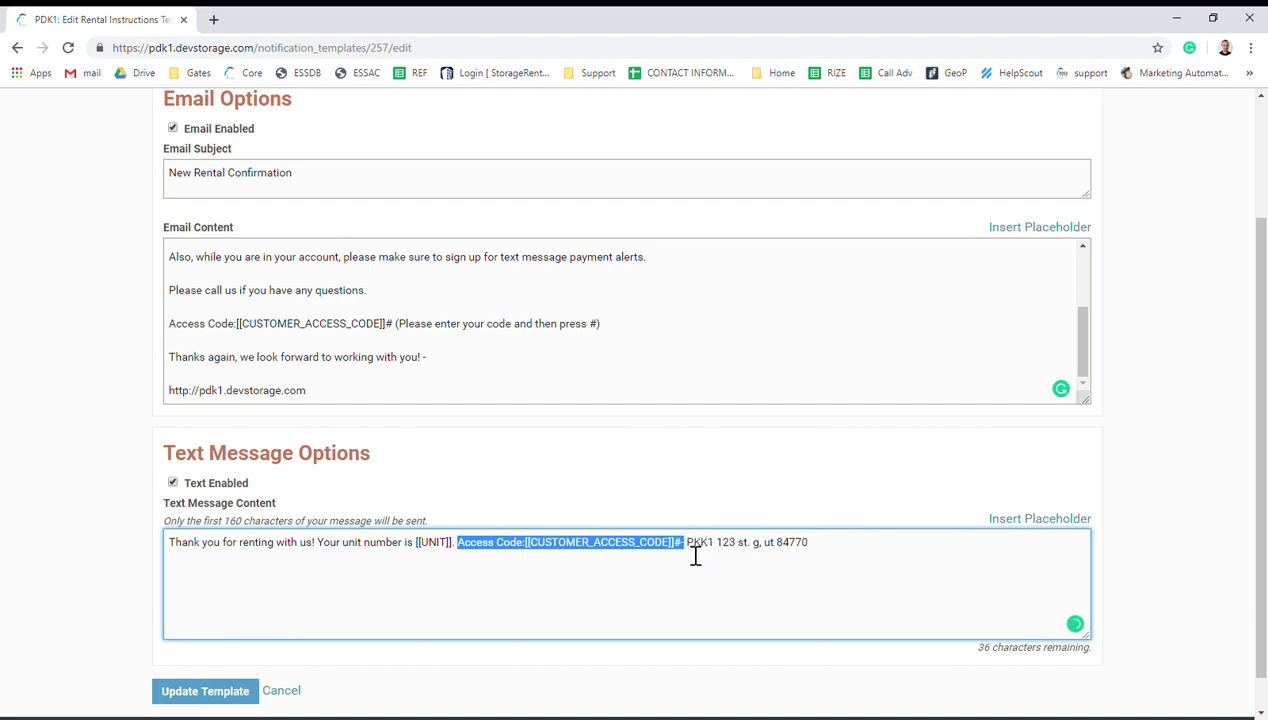
{"action": "left_click", "coordinate": [712, 595]}
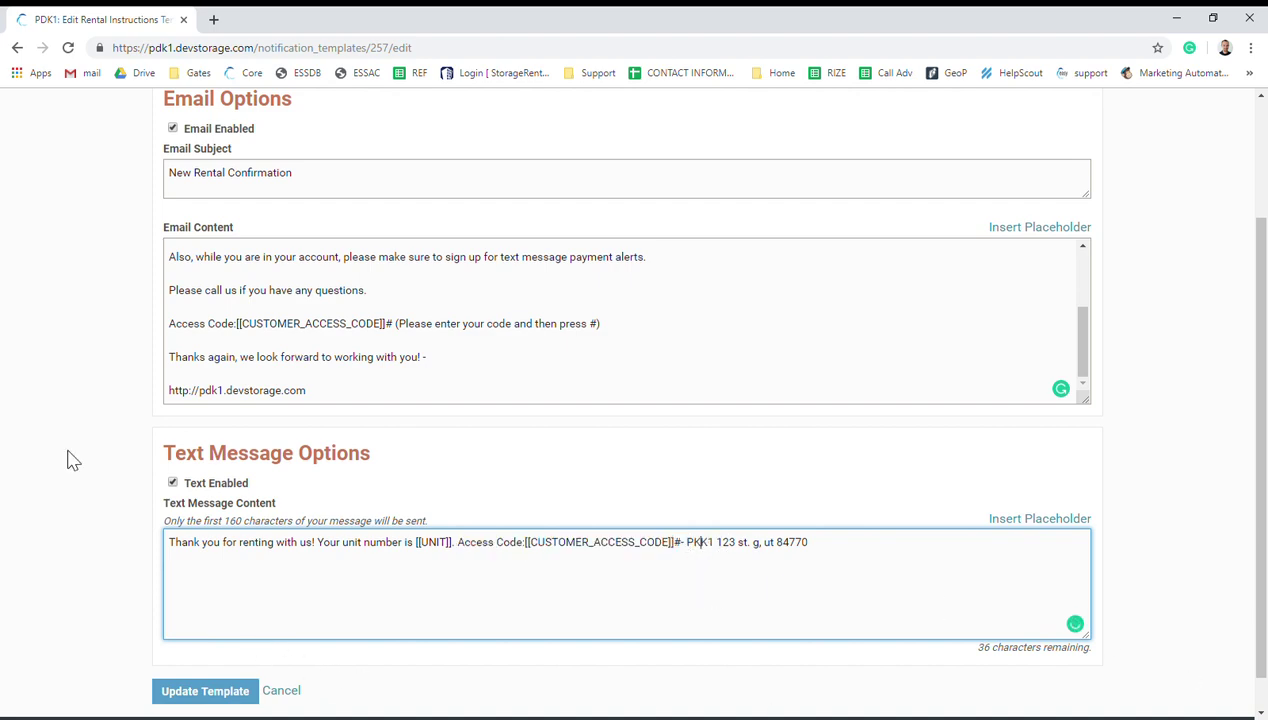
- Leave the Rental Instructions template without saving and open the gate settings
{"action": "left_click", "coordinate": [16, 48]}
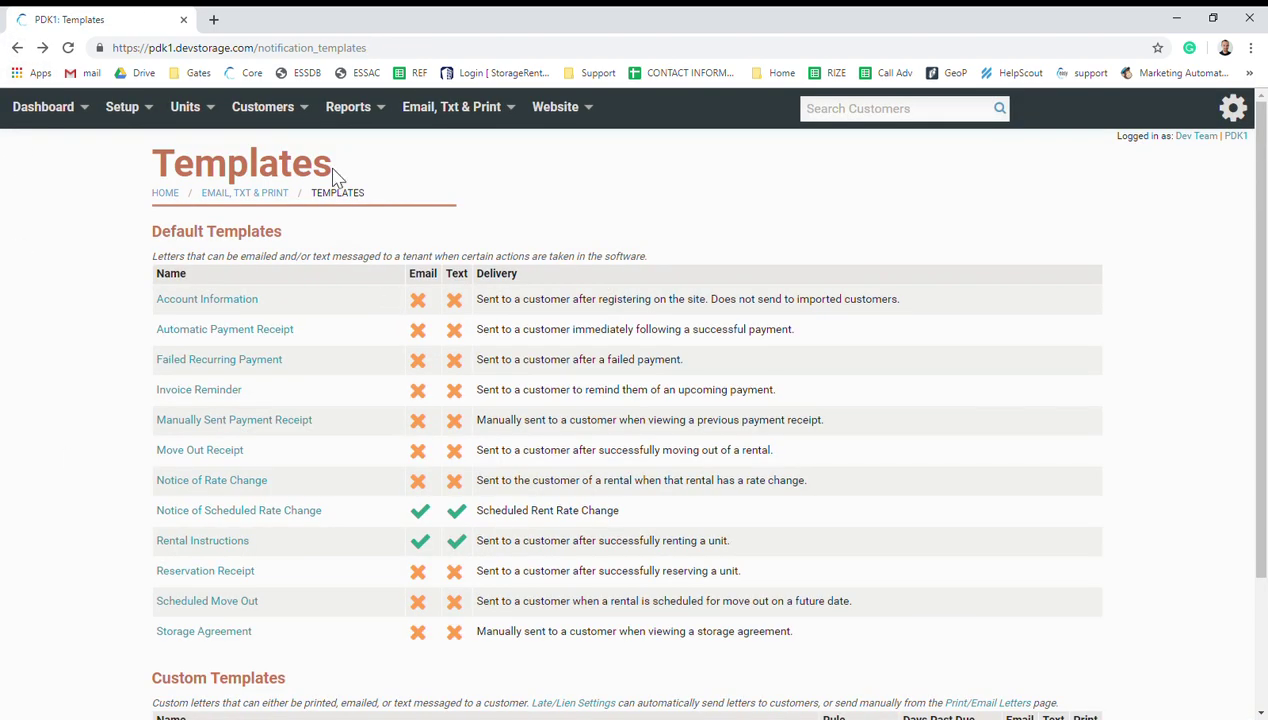
{"action": "mouse_move", "coordinate": [125, 107]}
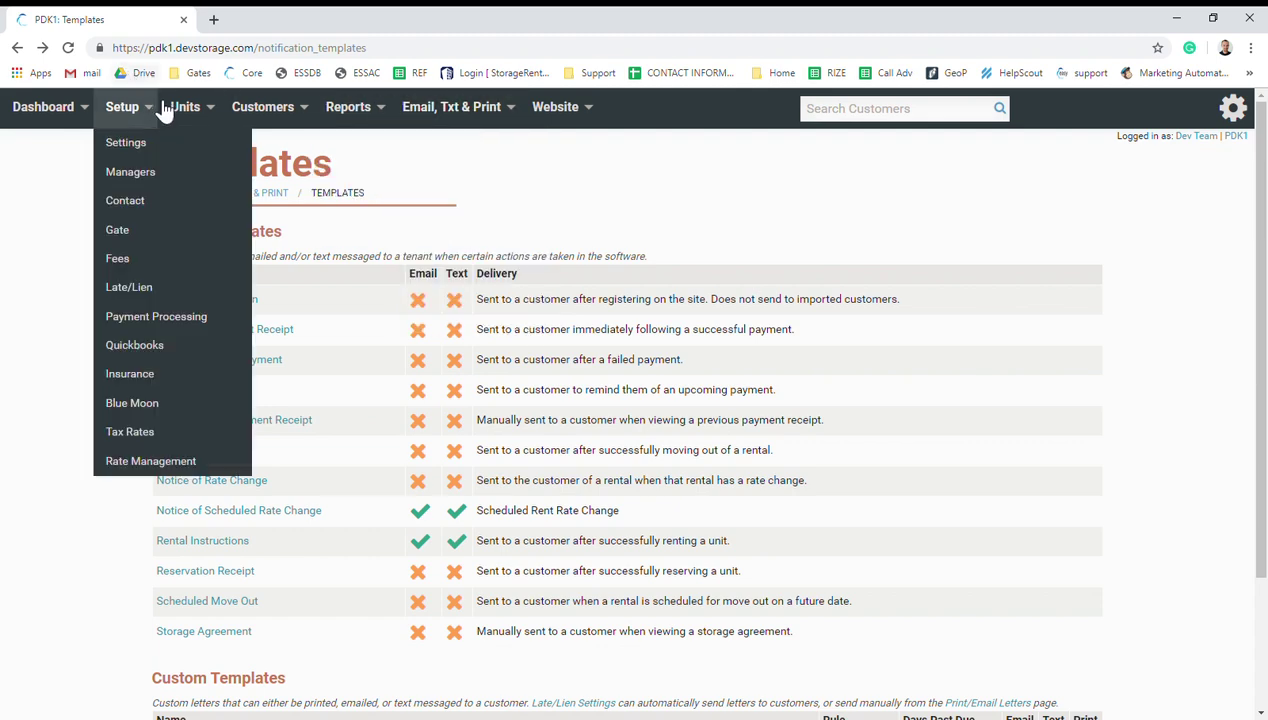
{"action": "left_click", "coordinate": [148, 230]}
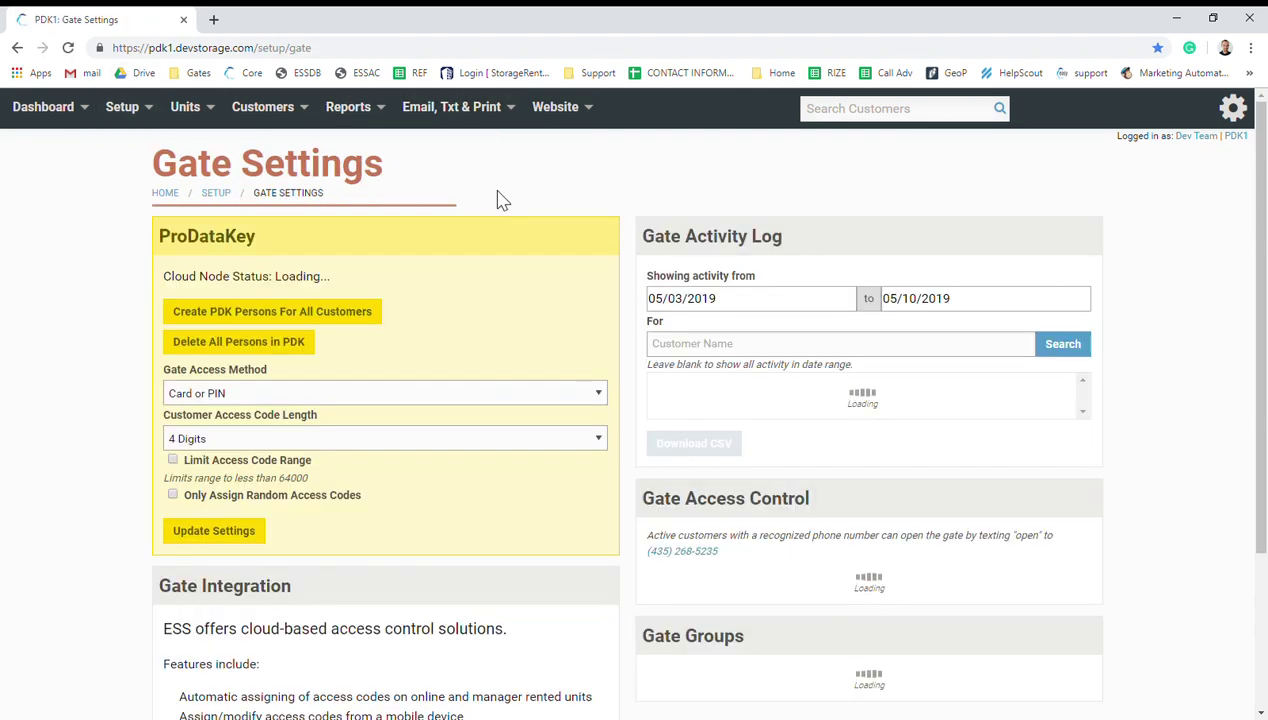